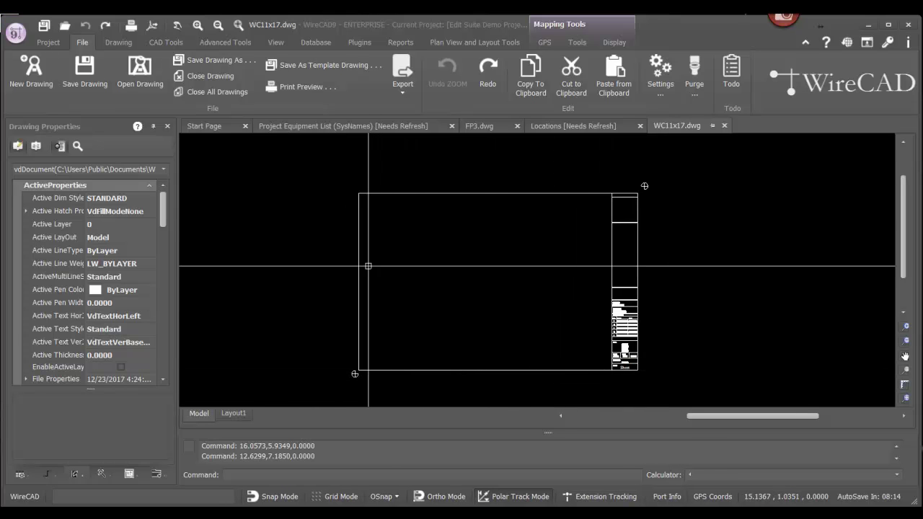
# Measure the horizontal distance across the sheet border, starting from its upper-left corner
pyautogui.scroll(3, 386, 182)
pyautogui.moveTo(417, 264)
pyautogui.mouseDown(button='middle')
pyautogui.moveTo(367, 237)
pyautogui.moveTo(315, 228)
pyautogui.mouseUp(button='middle')
pyautogui.scroll(-1, 316, 229)
pyautogui.scroll(-3, 459, 271)
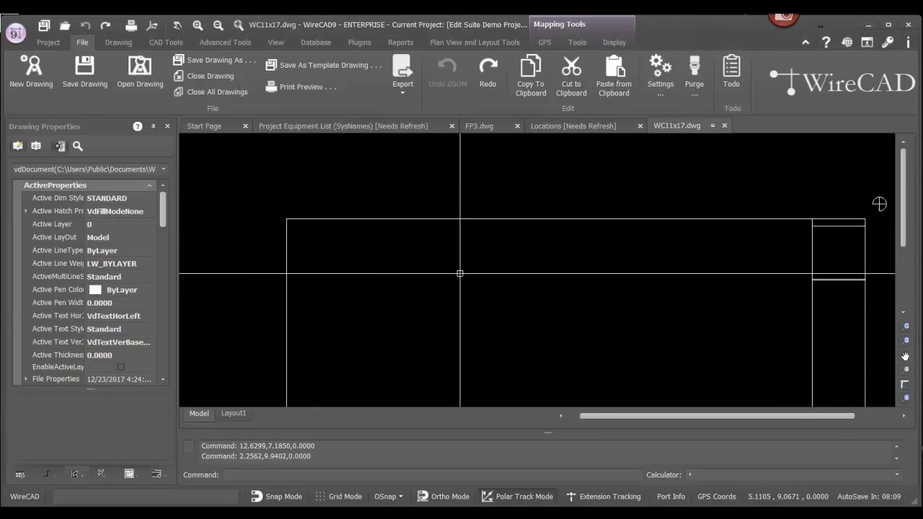
pyautogui.moveTo(459, 272); pyautogui.dragTo(413, 204, button='middle')
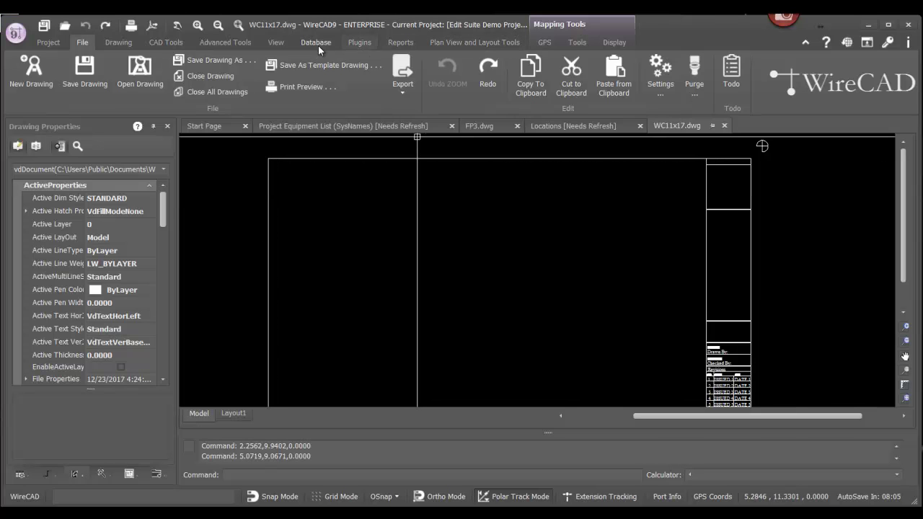
pyautogui.click(275, 42)
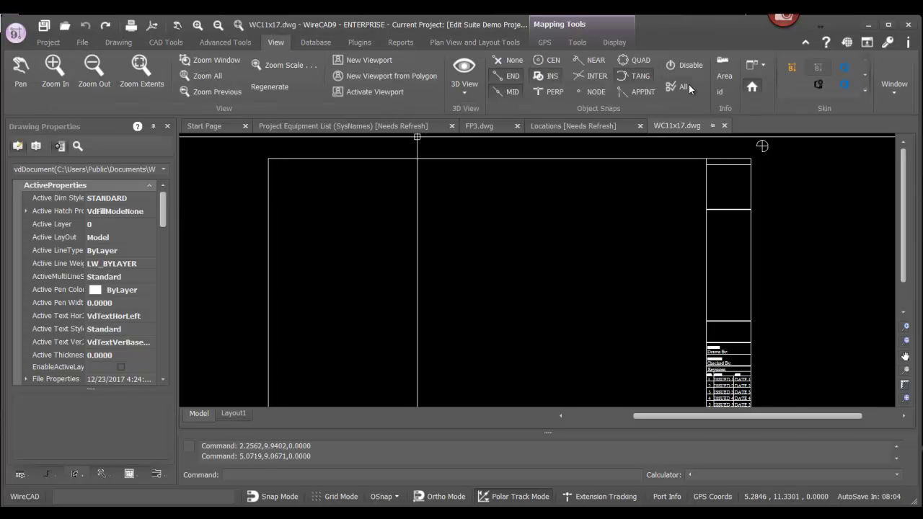
pyautogui.click(729, 74)
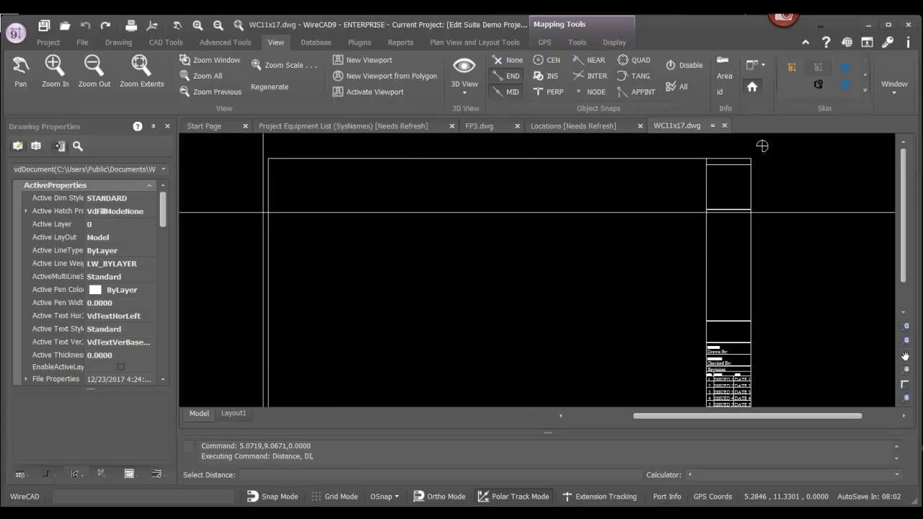
pyautogui.click(268, 158)
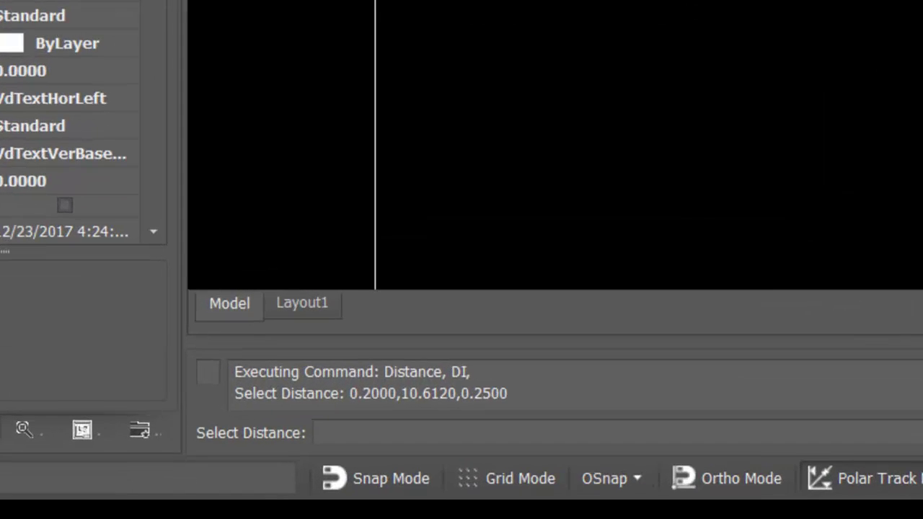
pyautogui.click(922, 0)
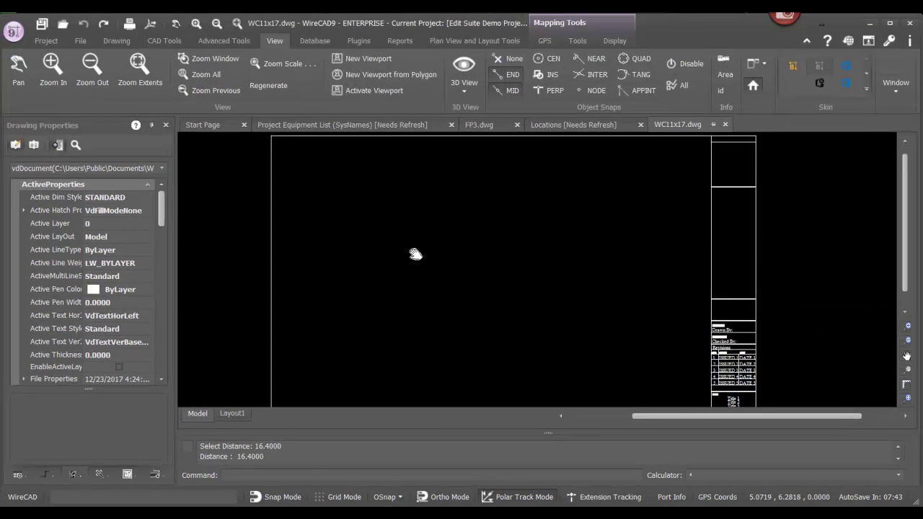
# Erase the circular crosshair mark outside the upper-right corner of the sheet border
pyautogui.moveTo(415, 256); pyautogui.dragTo(416, 251, button='middle')
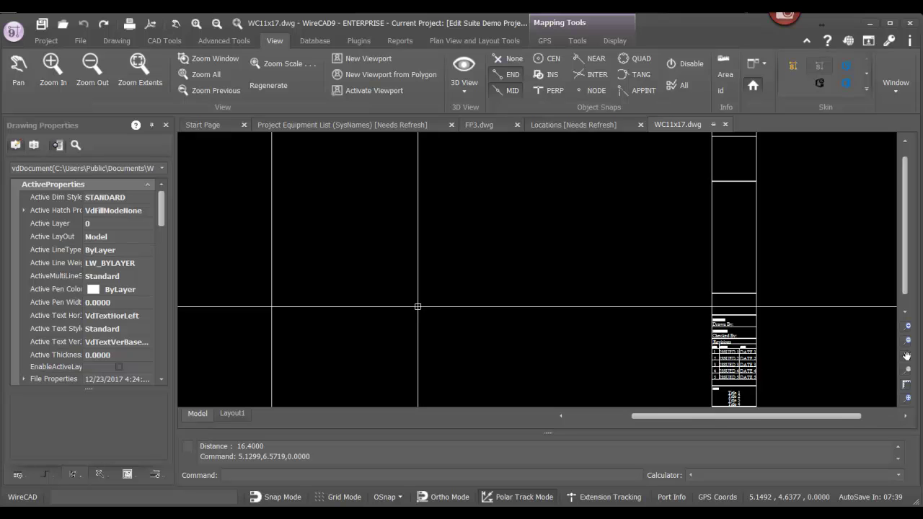
pyautogui.scroll(-1, 418, 307)
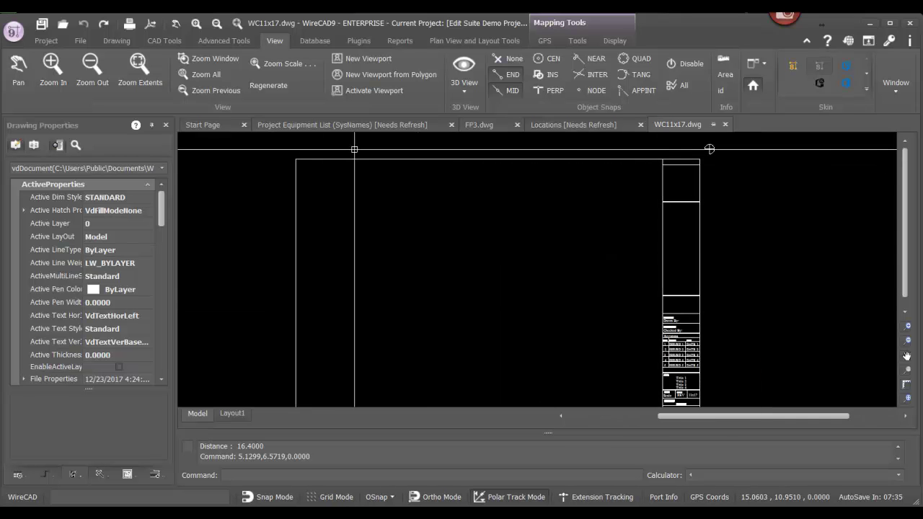
pyautogui.scroll(3, 697, 156)
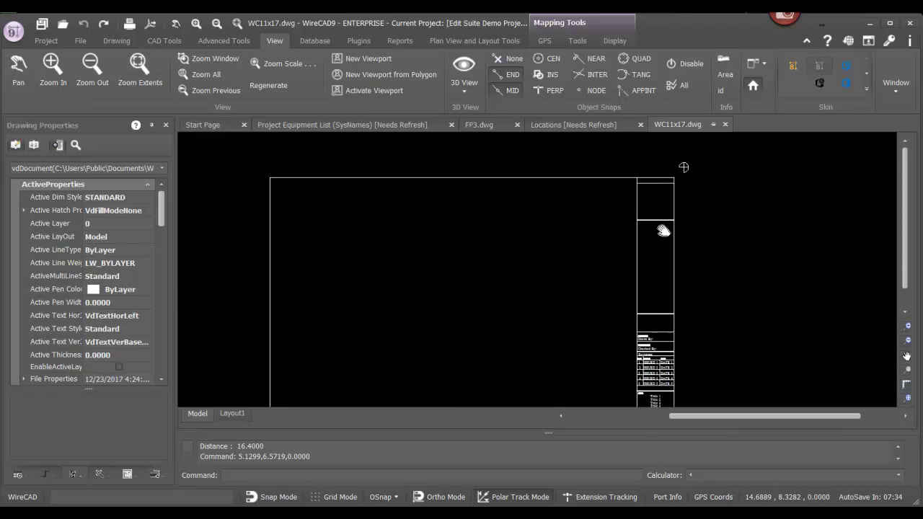
pyautogui.scroll(1, 663, 175)
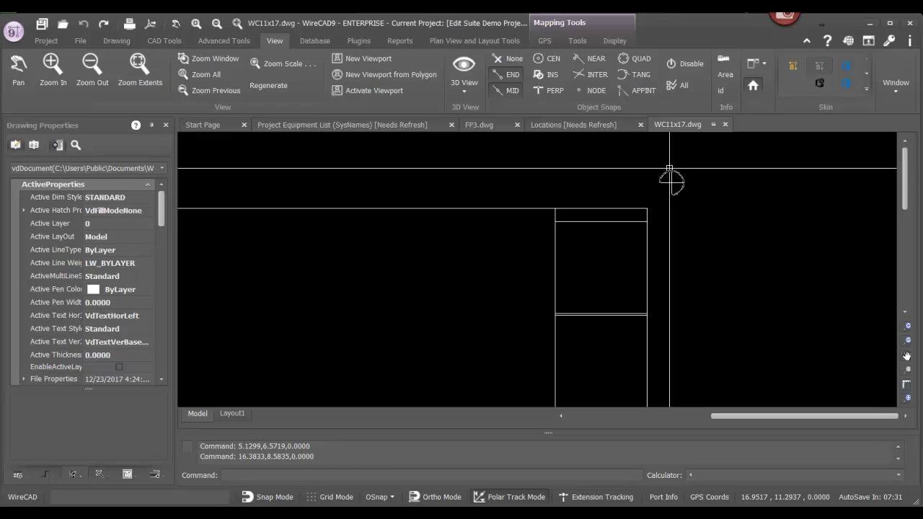
pyautogui.press('Escape')
pyautogui.press('Escape')
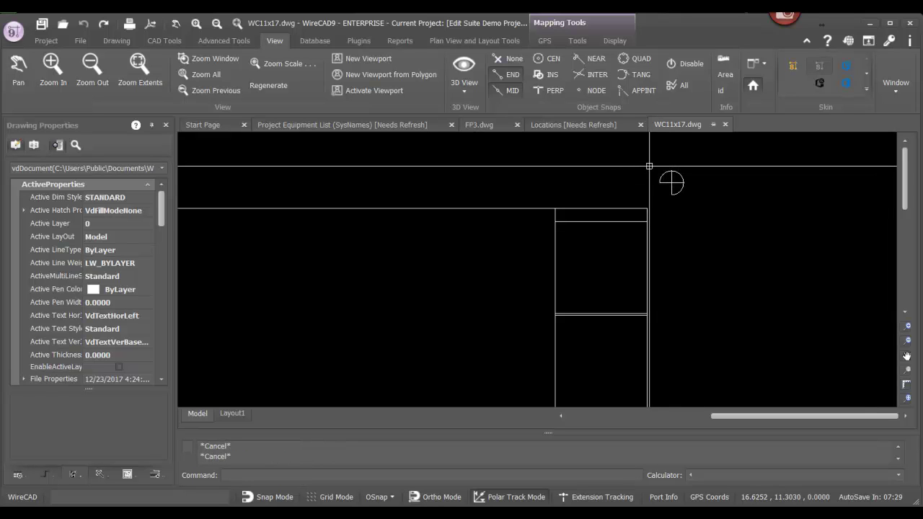
pyautogui.moveTo(652, 163); pyautogui.dragTo(706, 213)
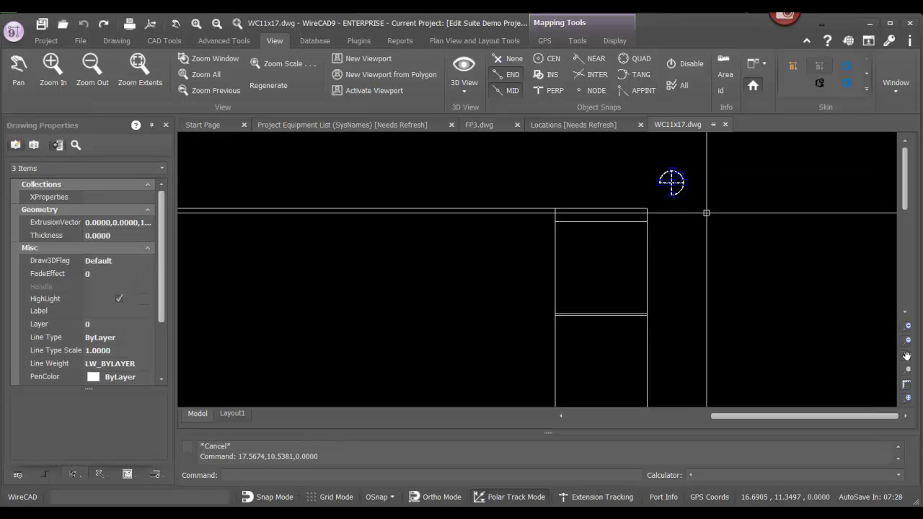
pyautogui.press('Delete')
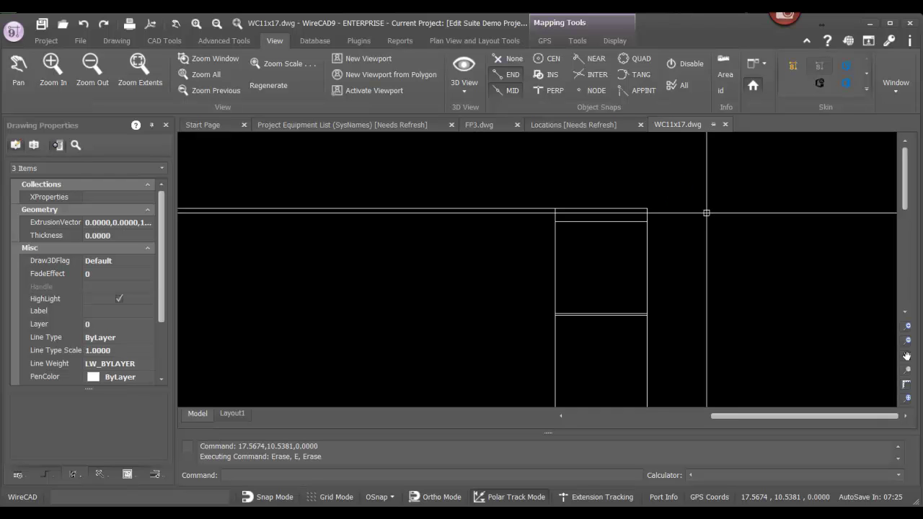
# Erase the circular crosshair mark outside the lower-left corner of the sheet border
pyautogui.scroll(-6, 706, 212)
pyautogui.scroll(5, 371, 379)
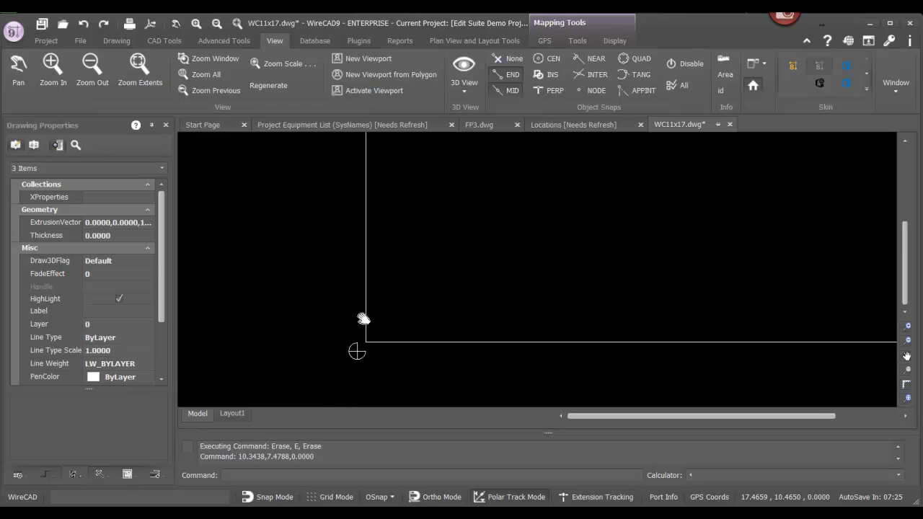
pyautogui.scroll(3, 352, 337)
pyautogui.moveTo(334, 330); pyautogui.dragTo(412, 380)
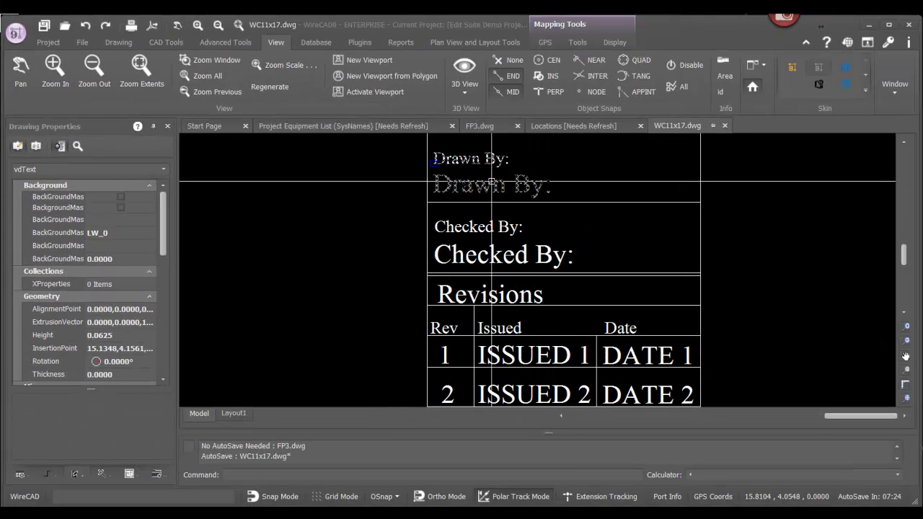
# Deselect the small Drawn By label and select the larger Drawn By attribute beneath it to inspect its properties
pyautogui.scroll(-2, 492, 182)
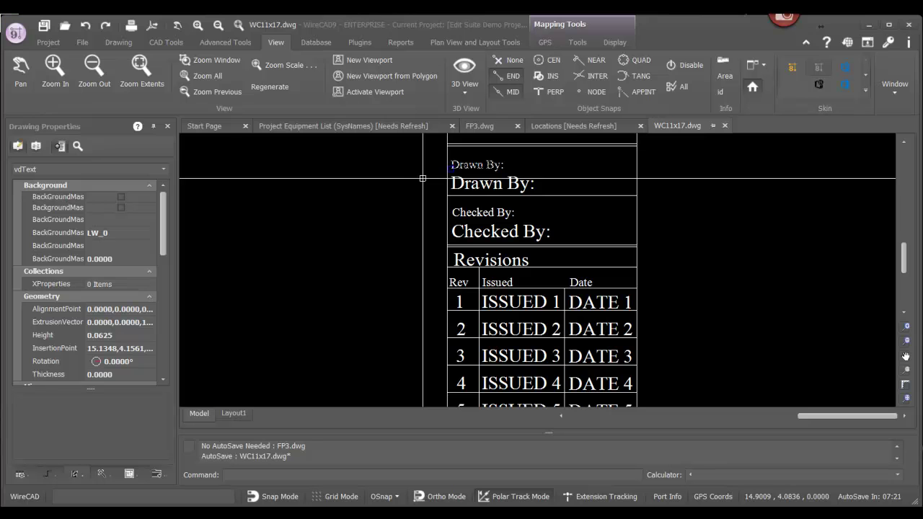
pyautogui.press('Escape')
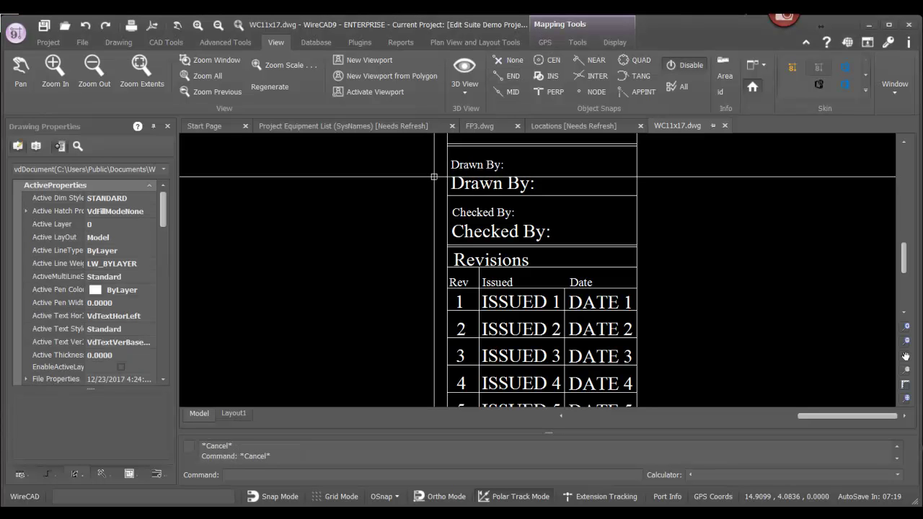
pyautogui.click(476, 184)
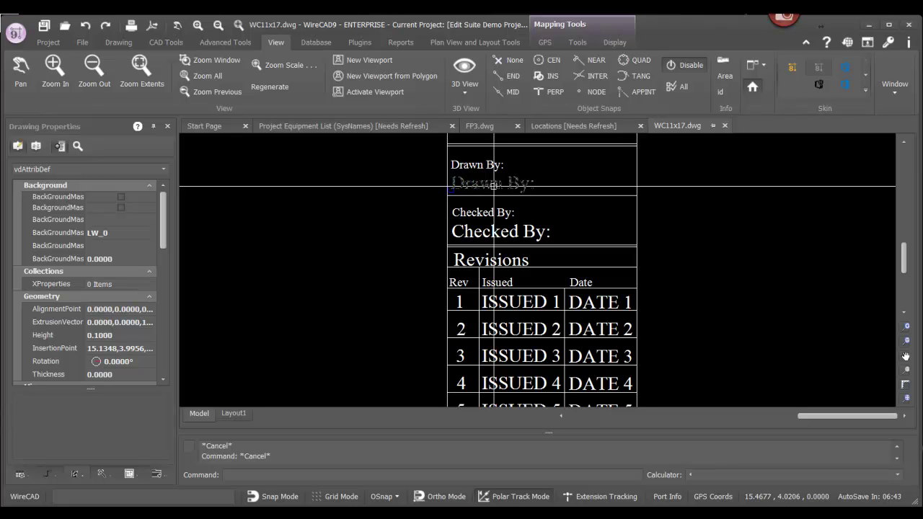
# Draw a diagonal construction line across the tall empty title block box, from its lower-right to its upper-left corner
pyautogui.moveTo(428, 186); pyautogui.dragTo(401, 362, button='middle')
pyautogui.scroll(-1, 430, 193)
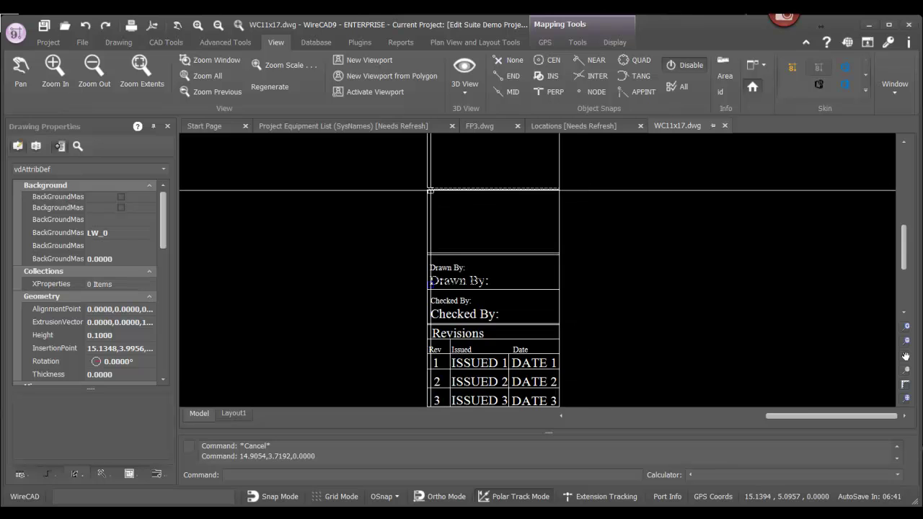
pyautogui.moveTo(434, 179); pyautogui.dragTo(415, 336, button='middle')
pyautogui.scroll(-3, 415, 336)
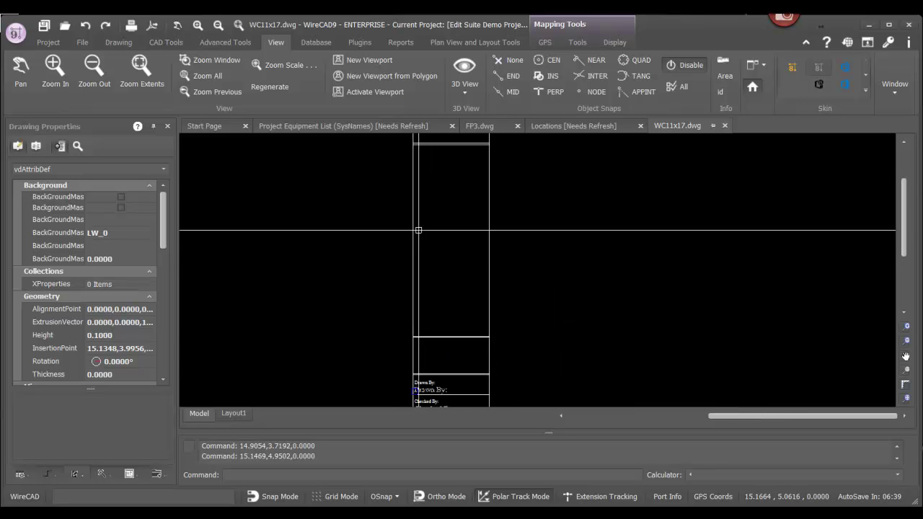
pyautogui.moveTo(416, 208); pyautogui.dragTo(410, 261, button='middle')
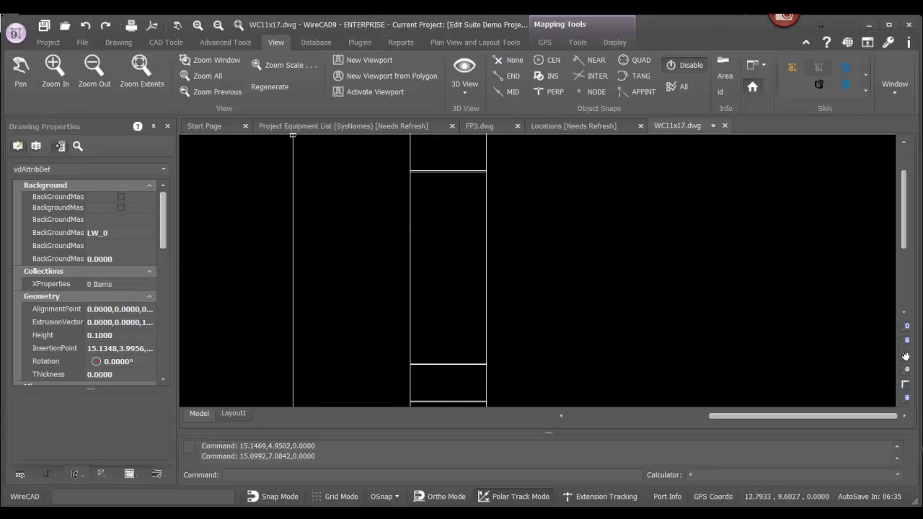
pyautogui.click(158, 43)
pyautogui.click(29, 61)
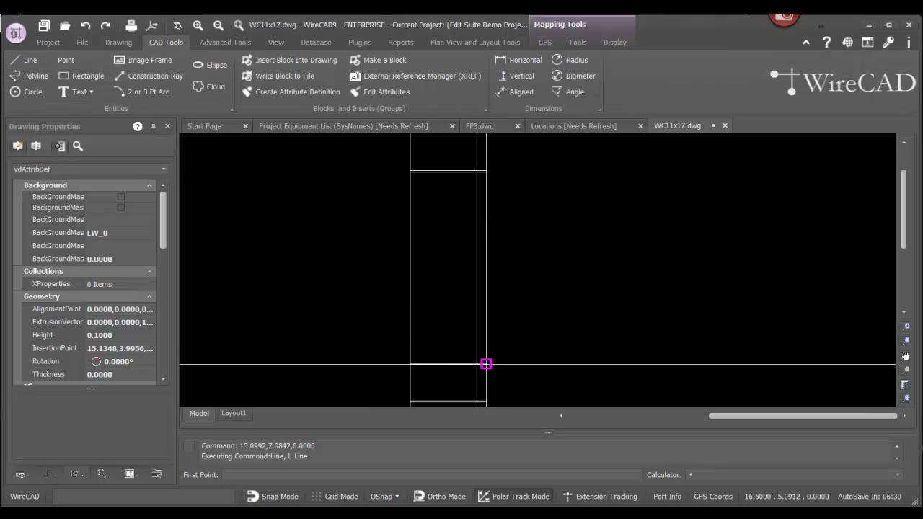
pyautogui.click(486, 364)
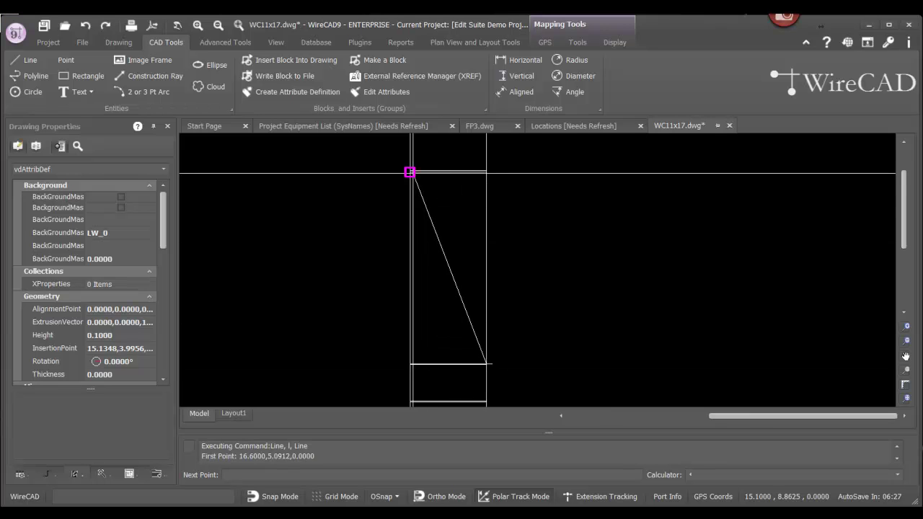
pyautogui.click(410, 171)
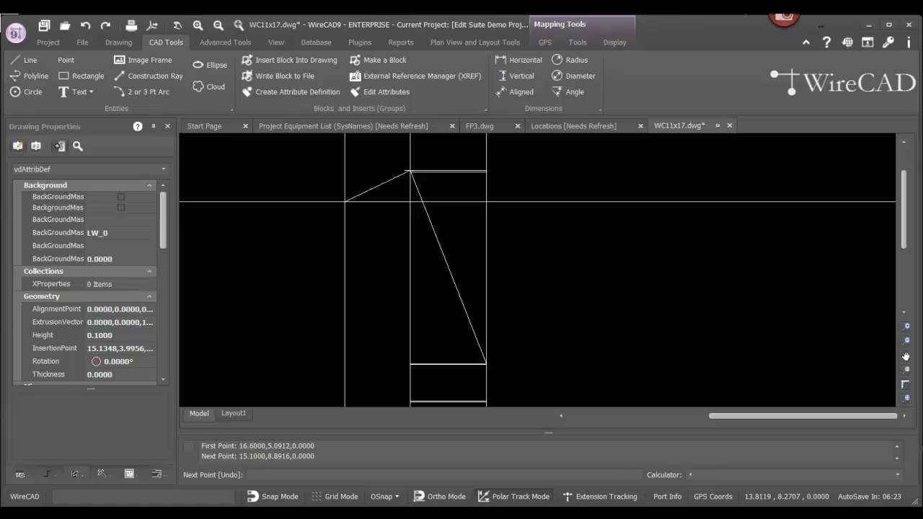
pyautogui.press('Escape')
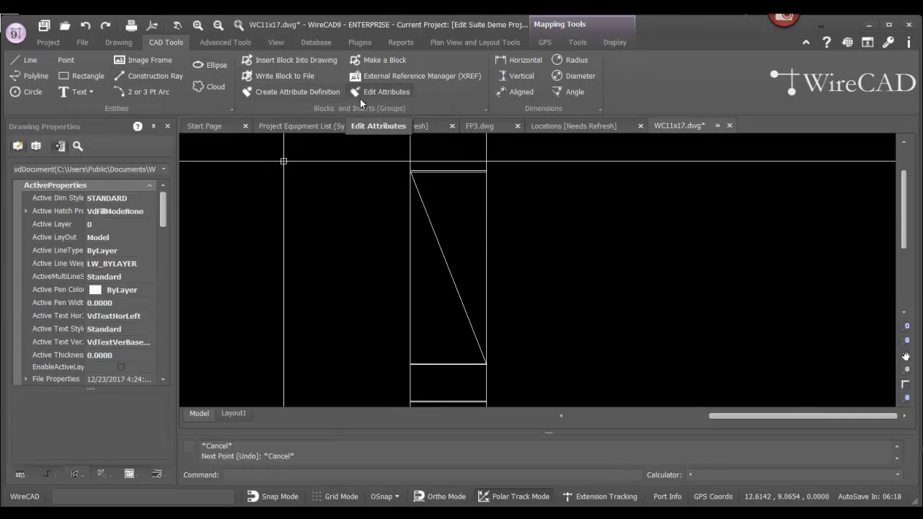
# Start a new attribute definition with both the tag and the value set to CLIENTNAME
pyautogui.click(276, 93)
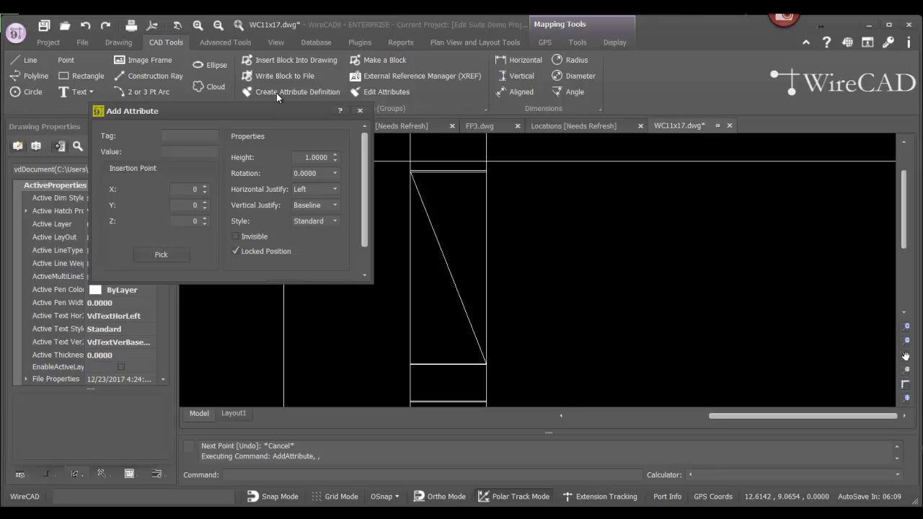
pyautogui.write('CLIENTNAME')
pyautogui.click(214, 150)
pyautogui.write('CLINE')
pyautogui.press('BackSpace')
pyautogui.write('ENTN')
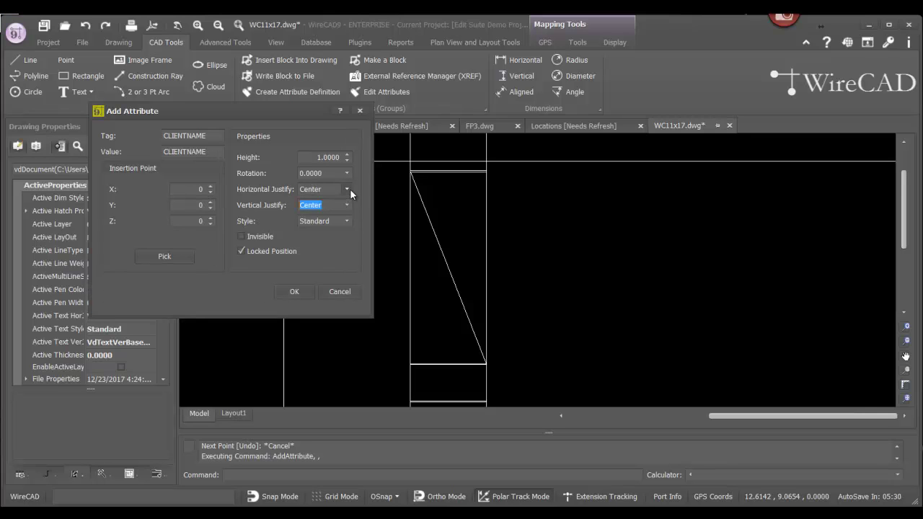
# Set the attribute's horizontal and vertical justification to Center
pyautogui.click(347, 190)
pyautogui.click(331, 218)
pyautogui.click(347, 205)
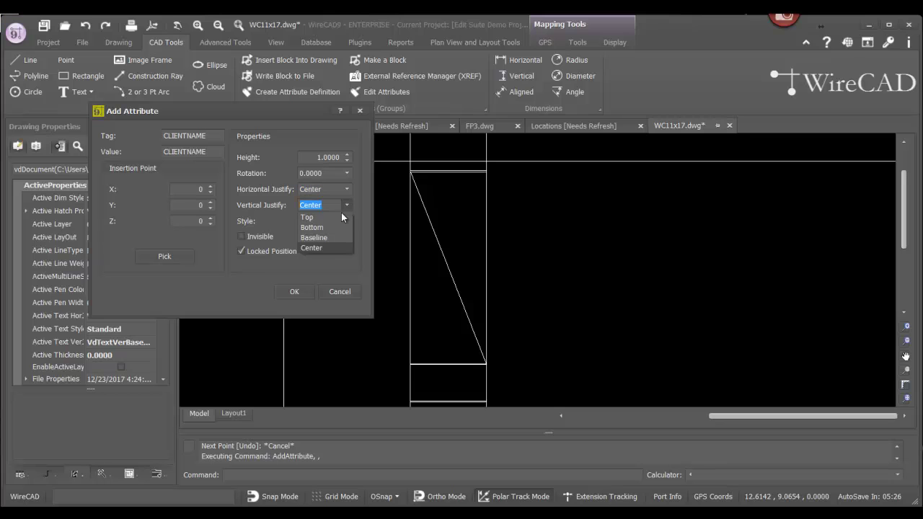
pyautogui.click(327, 245)
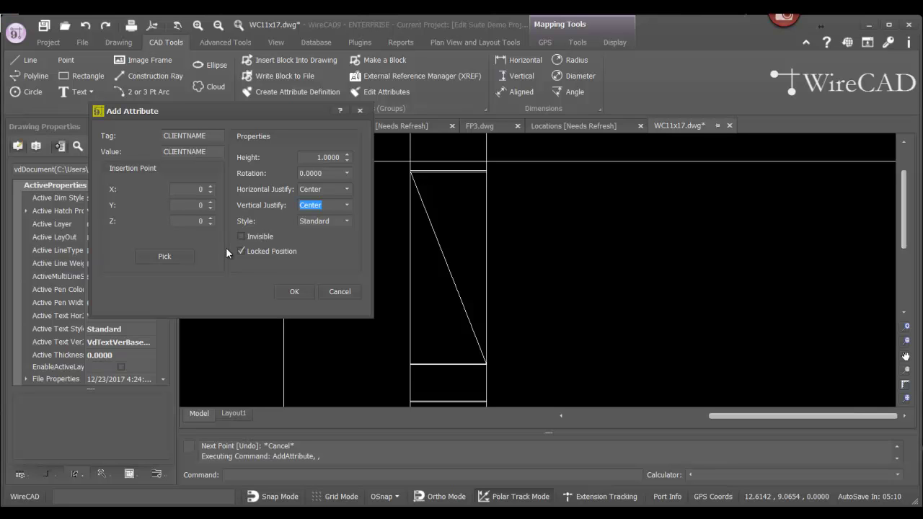
# Place the CLIENTNAME attribute with its insertion point at the midpoint of the diagonal line
pyautogui.click(166, 257)
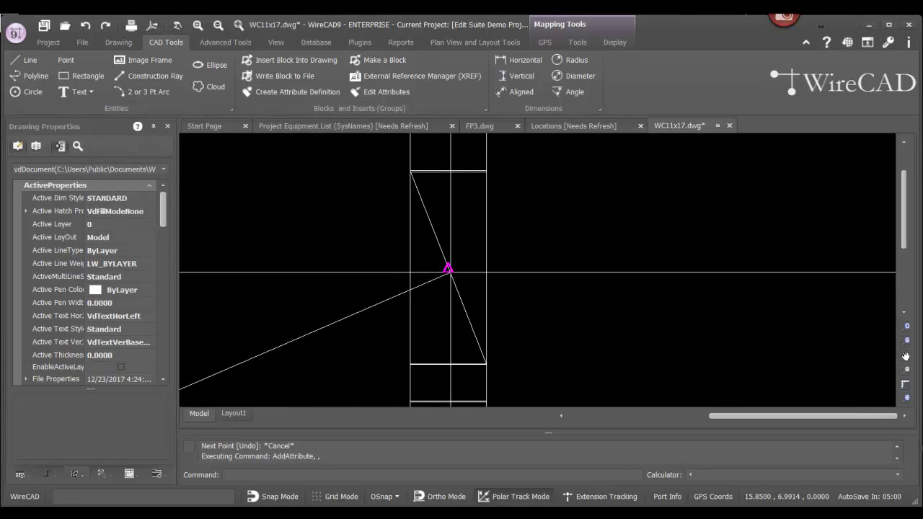
pyautogui.click(448, 272)
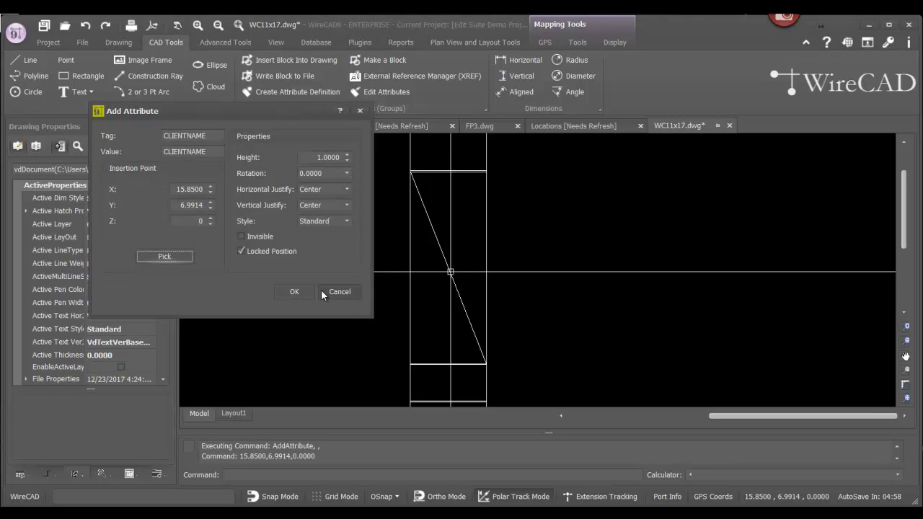
pyautogui.click(290, 296)
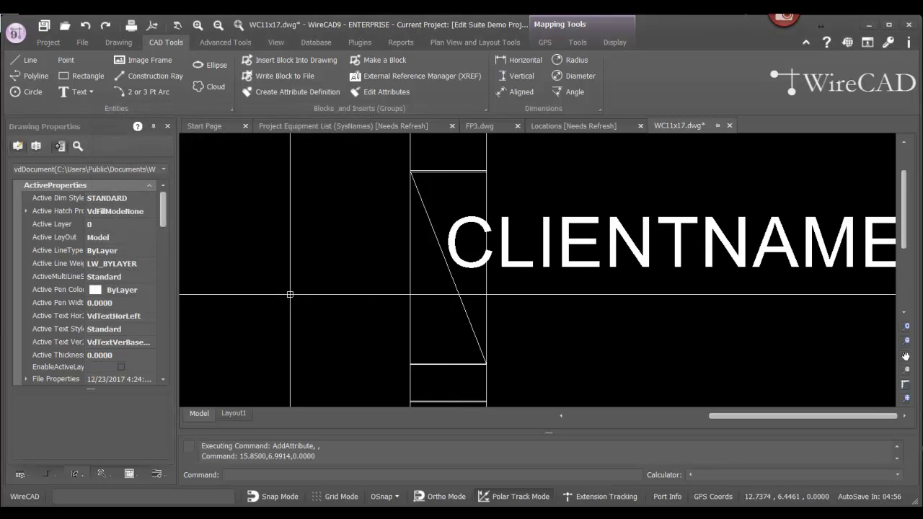
# Set the placed CLIENTNAME attribute's horizontal justification to VdTextHorCenter and its vertical justification to VdTextVerCen
pyautogui.scroll(-2, 575, 302)
pyautogui.scroll(4, 574, 302)
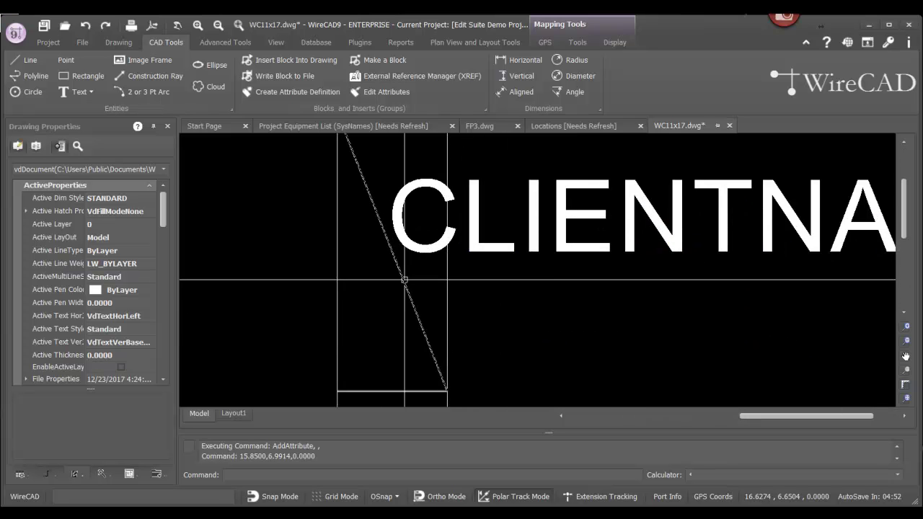
pyautogui.click(455, 251)
pyautogui.click(455, 251)
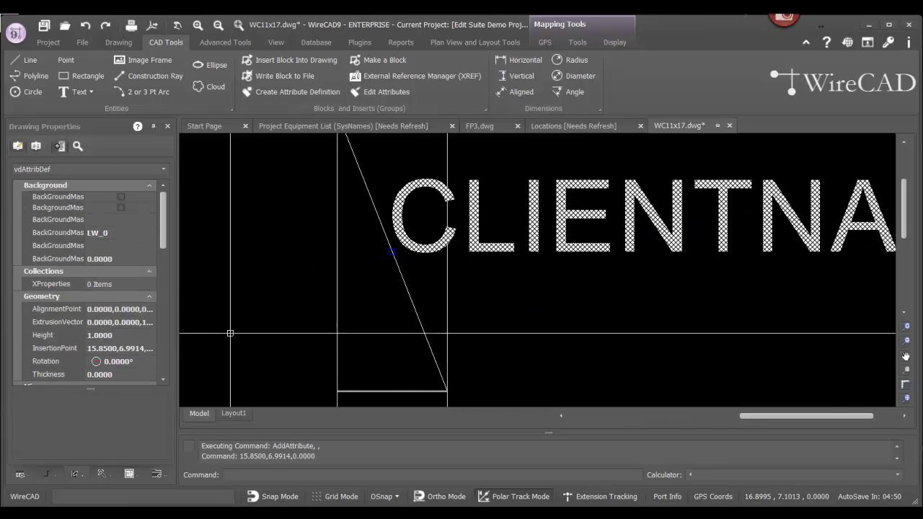
pyautogui.scroll(-5, 150, 346)
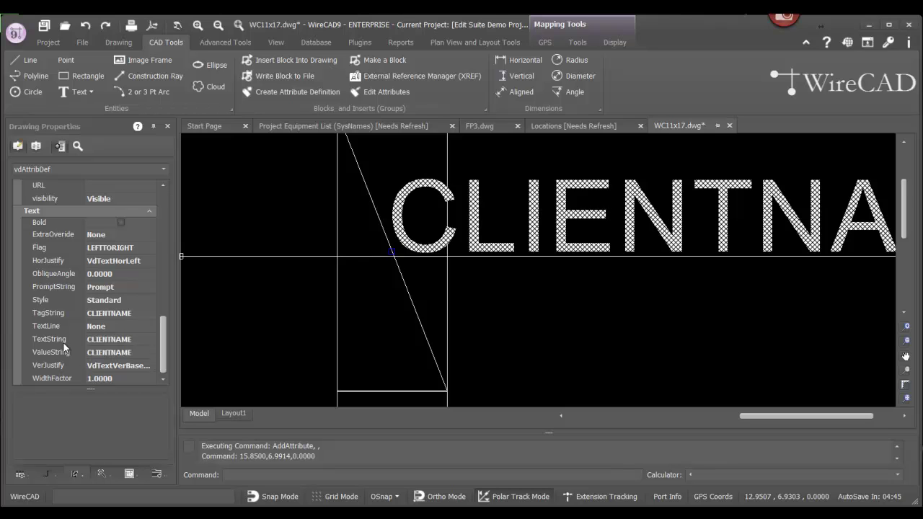
pyautogui.click(144, 260)
pyautogui.click(149, 261)
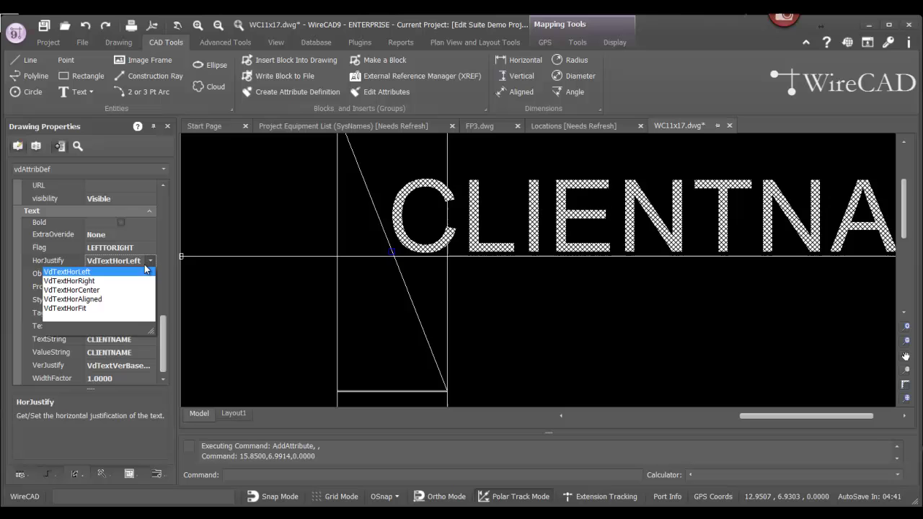
pyautogui.click(101, 290)
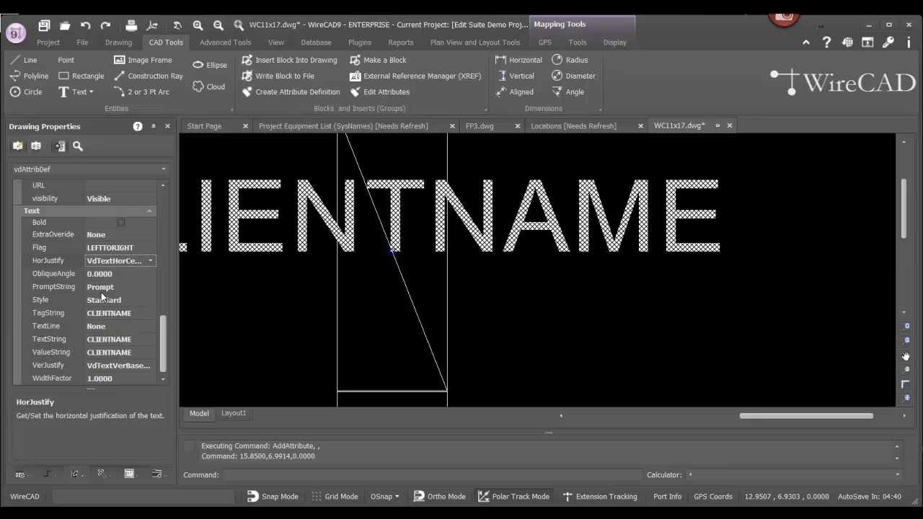
pyautogui.click(140, 368)
pyautogui.click(150, 366)
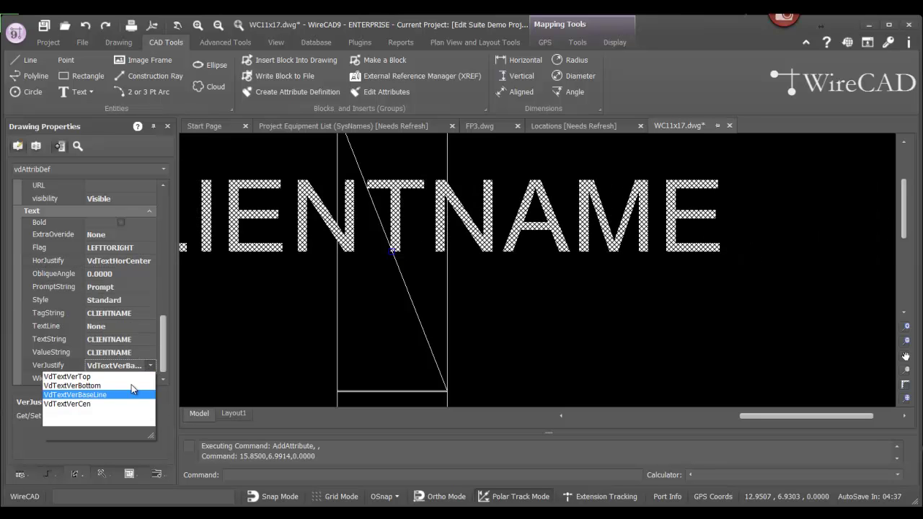
pyautogui.click(104, 404)
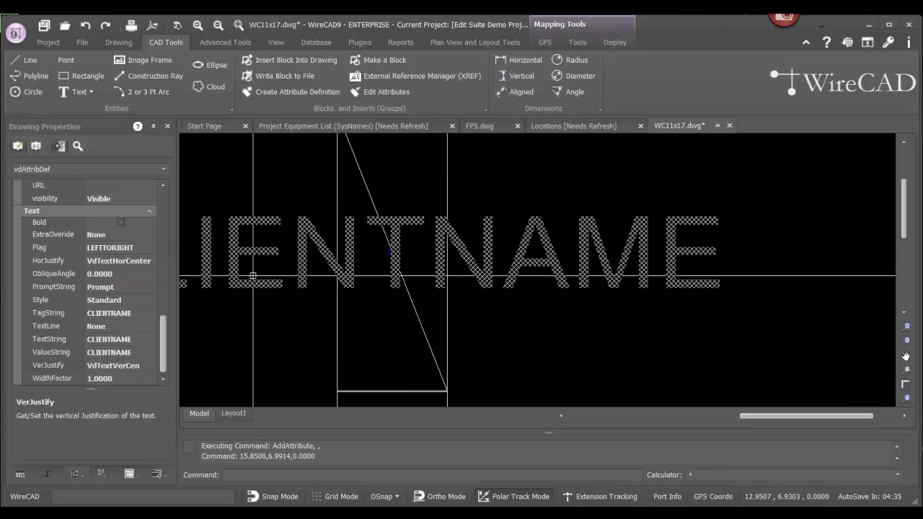
# Rotate the CLIENTNAME attribute 90° about its insertion point at the midpoint of the diagonal line
pyautogui.rightClick(254, 274)
pyautogui.moveTo(358, 323)
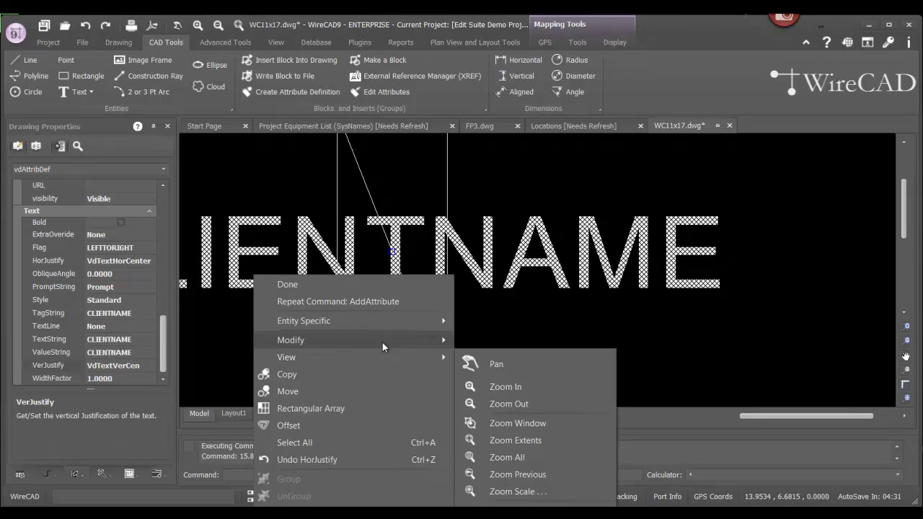
pyautogui.moveTo(445, 346)
pyautogui.click(469, 368)
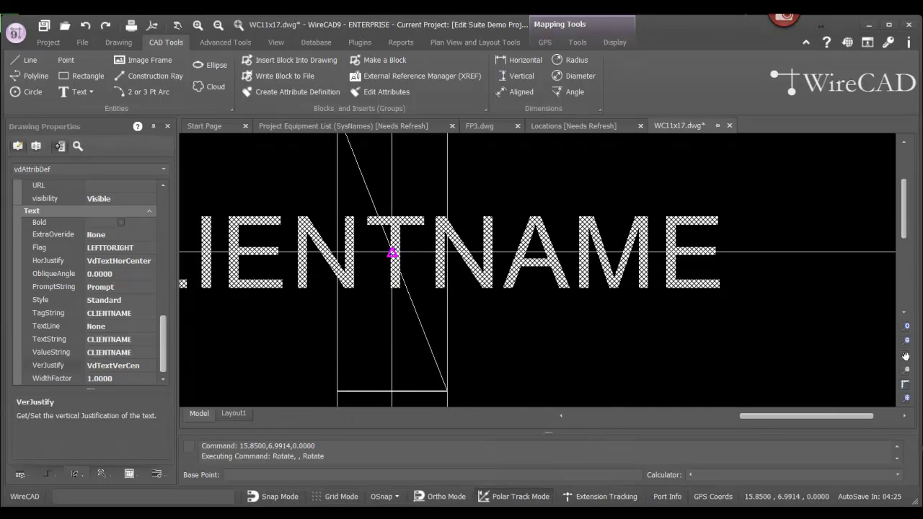
pyautogui.click(392, 252)
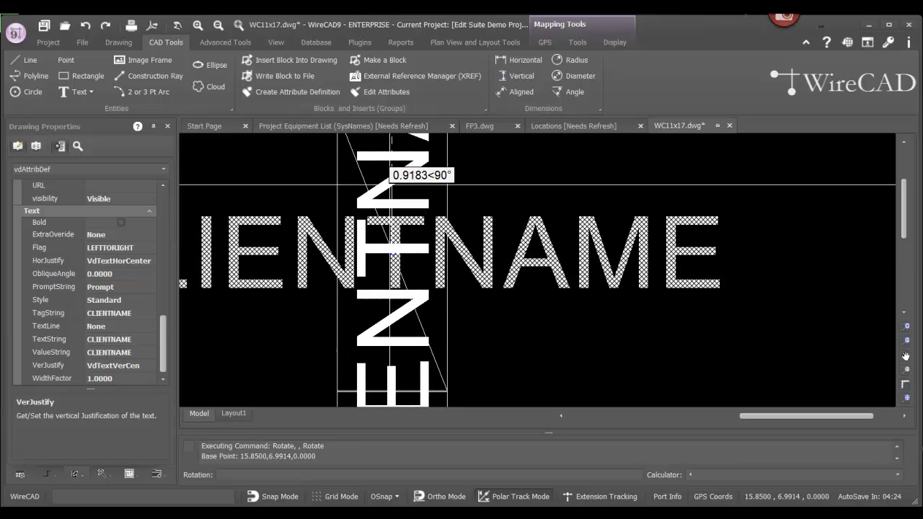
pyautogui.click(391, 185)
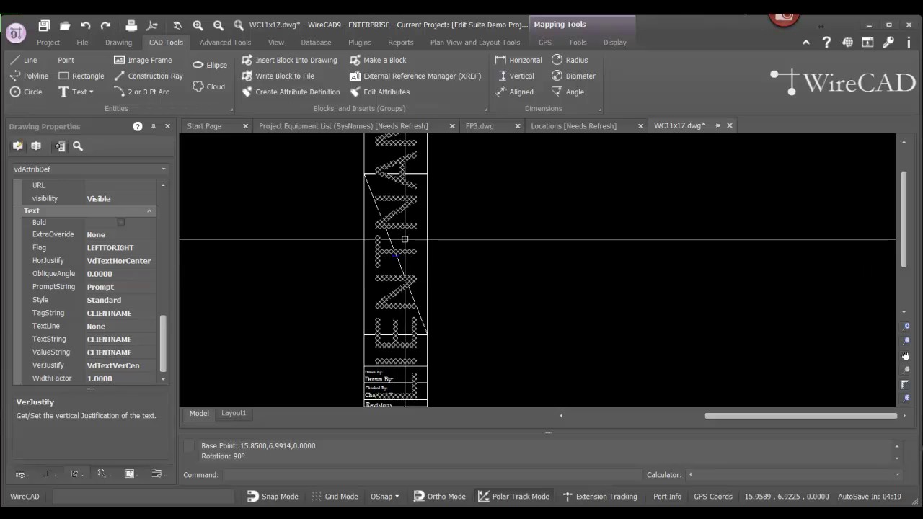
# Set the text height of the rotated CLIENTNAME attribute to 0.375
pyautogui.scroll(-3, 401, 225)
pyautogui.scroll(5, 399, 216)
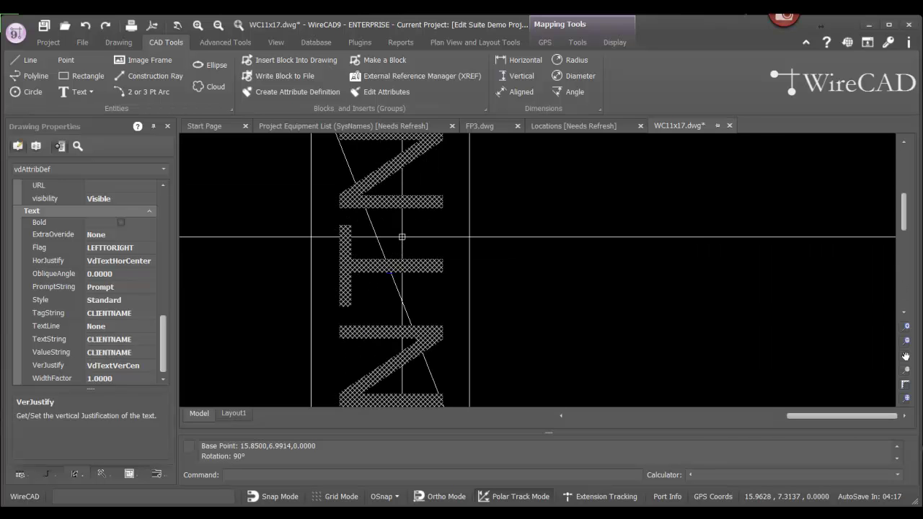
pyautogui.moveTo(164, 346); pyautogui.dragTo(178, 220)
pyautogui.click(124, 336)
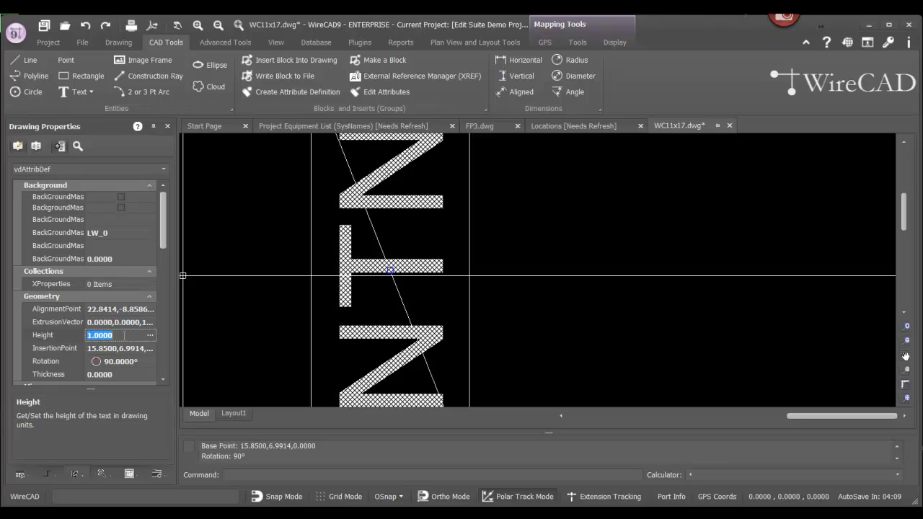
pyautogui.write('.375')
pyautogui.click(69, 347)
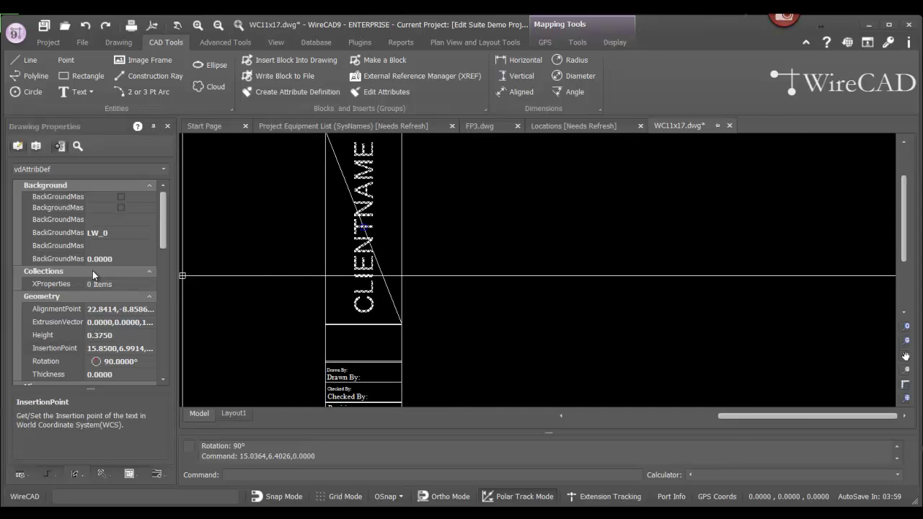
# Set the CLIENTNAME attribute's text height to 0.25 and deselect the attribute
pyautogui.click(117, 335)
pyautogui.moveTo(112, 336); pyautogui.dragTo(99, 336)
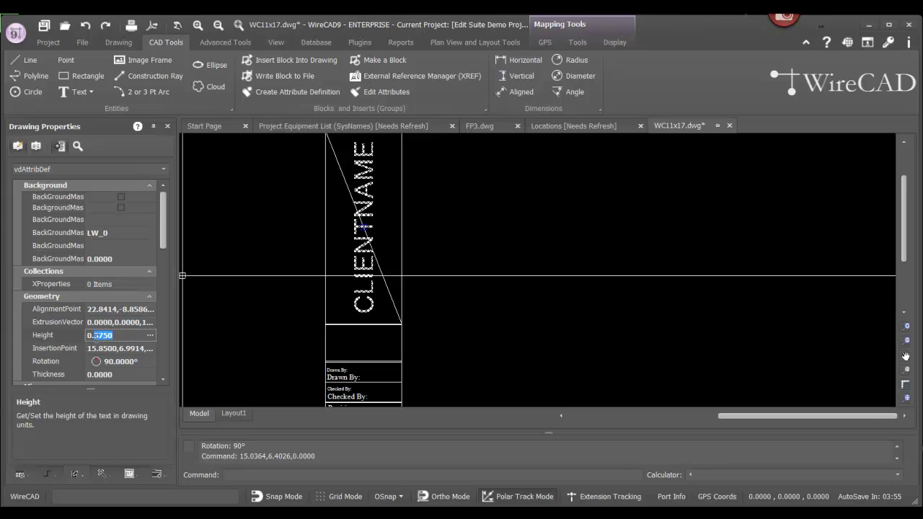
pyautogui.press('BackSpace')
pyautogui.write('25')
pyautogui.press('Return')
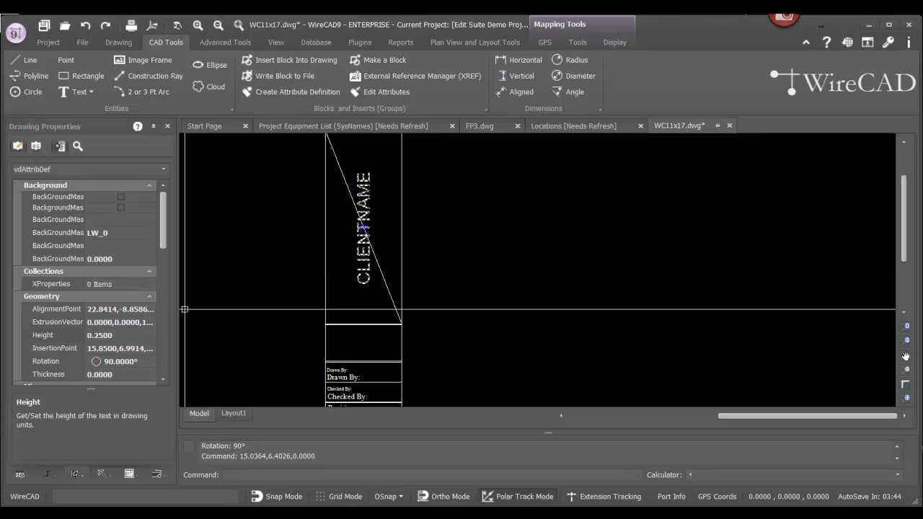
pyautogui.scroll(-3, 185, 310)
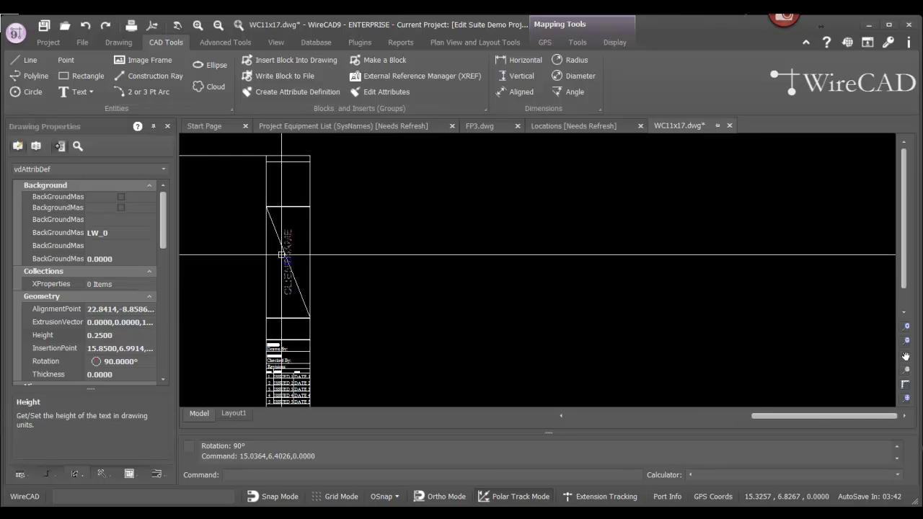
pyautogui.press('Escape')
# Delete the diagonal construction line running through the CLIENTNAME box
pyautogui.scroll(3, 268, 254)
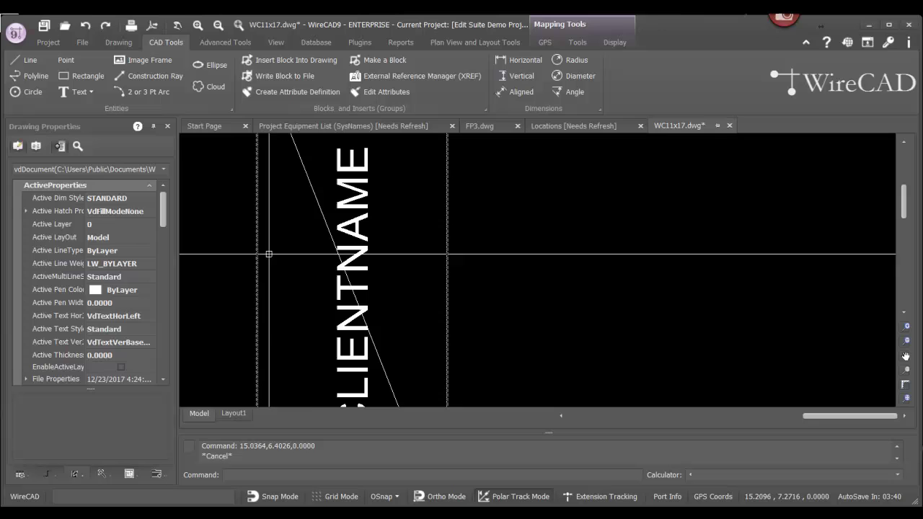
pyautogui.click(313, 186)
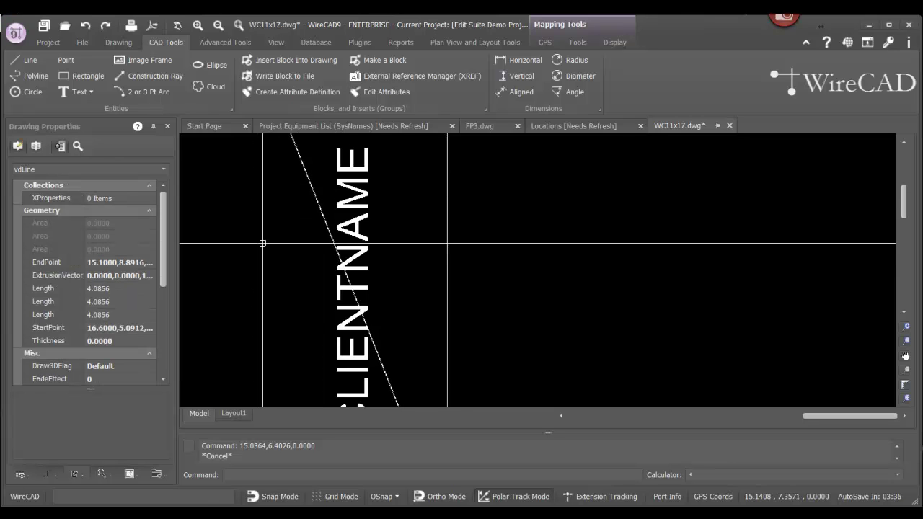
pyautogui.press('Delete')
# Start saving a copy of the title block drawing and browse to Users\Public\Public Documents on drive C
pyautogui.scroll(-3, 263, 244)
pyautogui.click(84, 43)
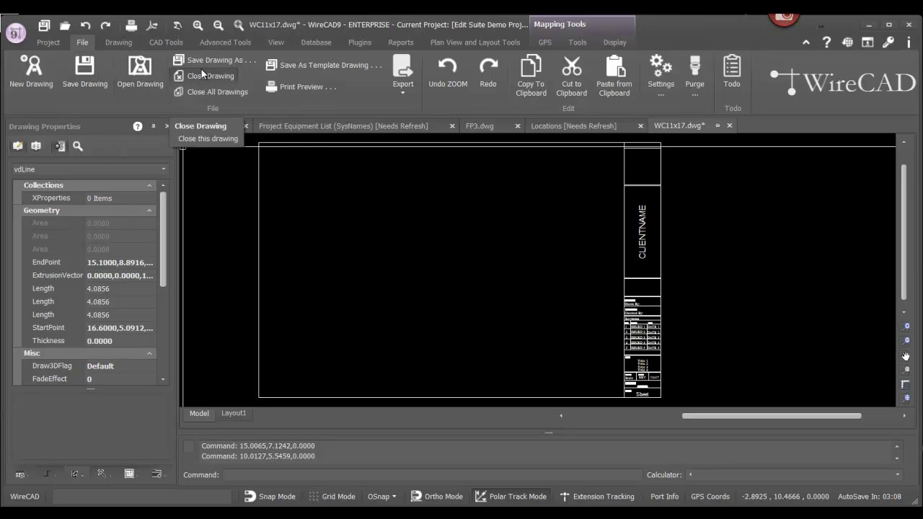
pyautogui.click(222, 59)
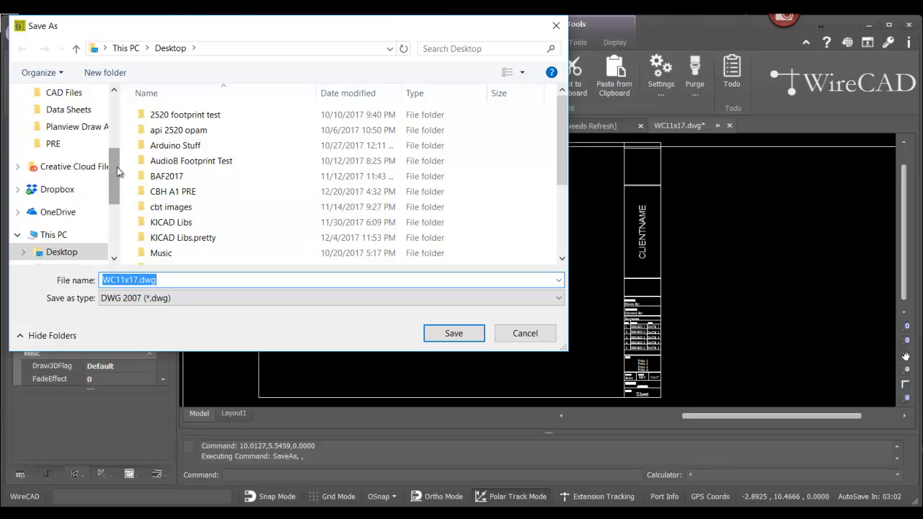
pyautogui.moveTo(117, 169); pyautogui.dragTo(116, 212)
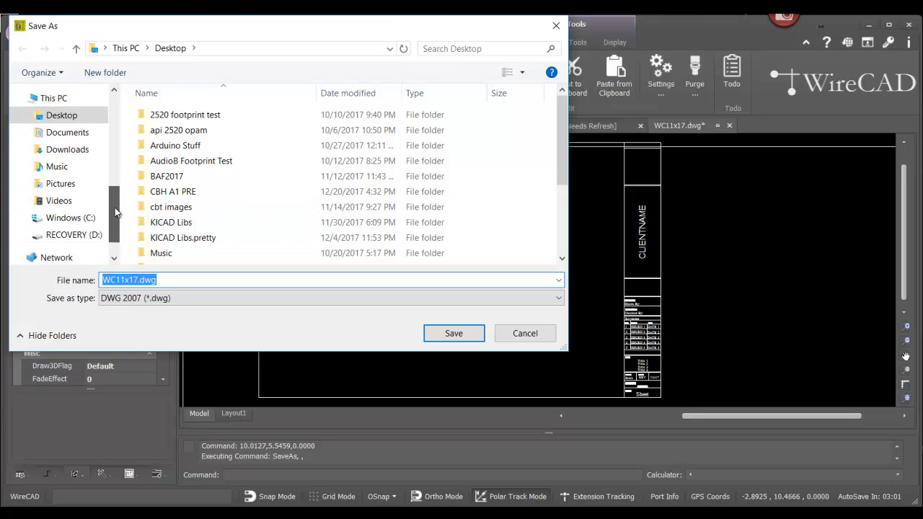
pyautogui.click(70, 218)
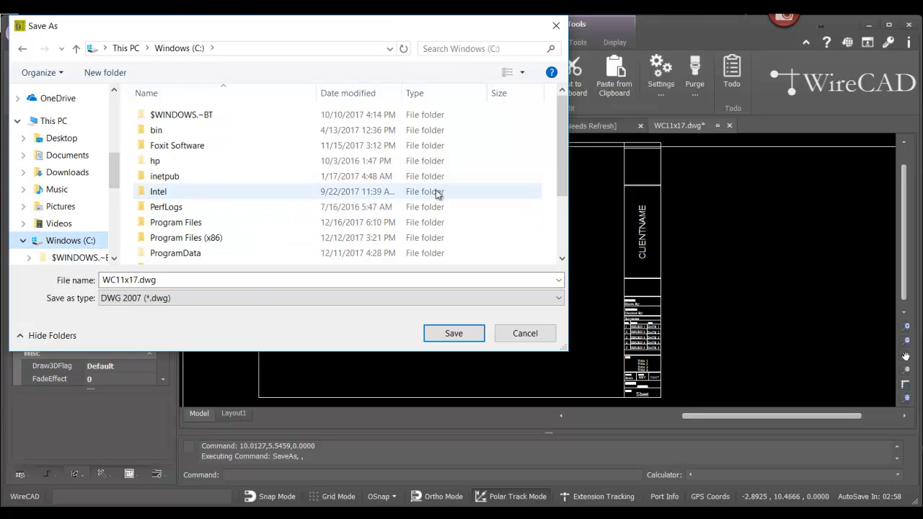
pyautogui.moveTo(562, 147); pyautogui.dragTo(560, 204)
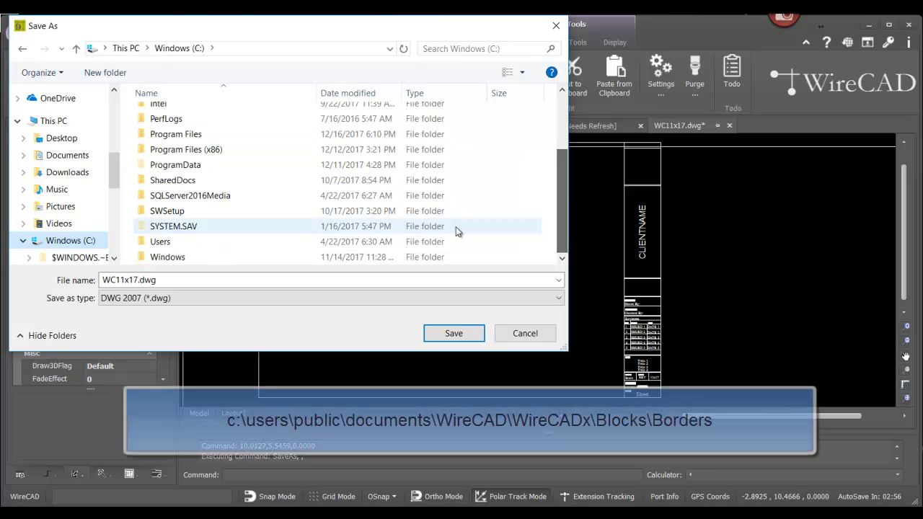
pyautogui.doubleClick(230, 243)
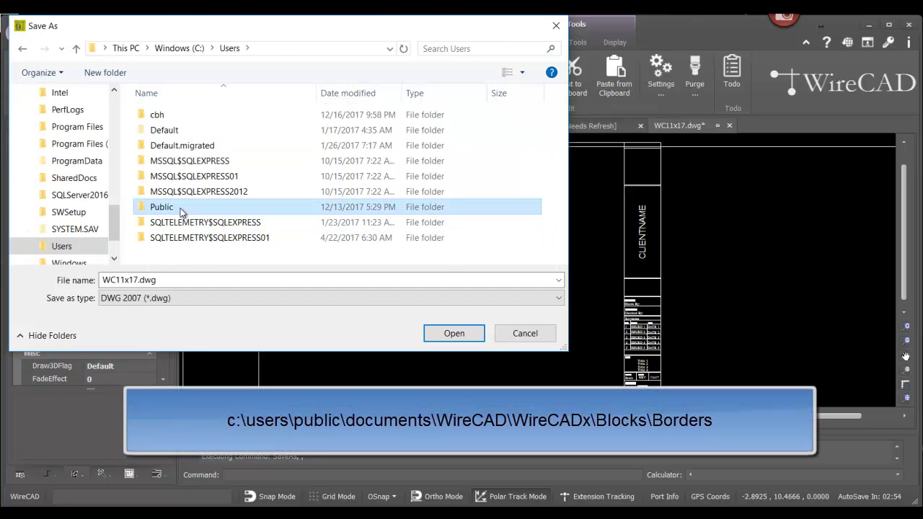
pyautogui.doubleClick(180, 208)
pyautogui.doubleClick(196, 178)
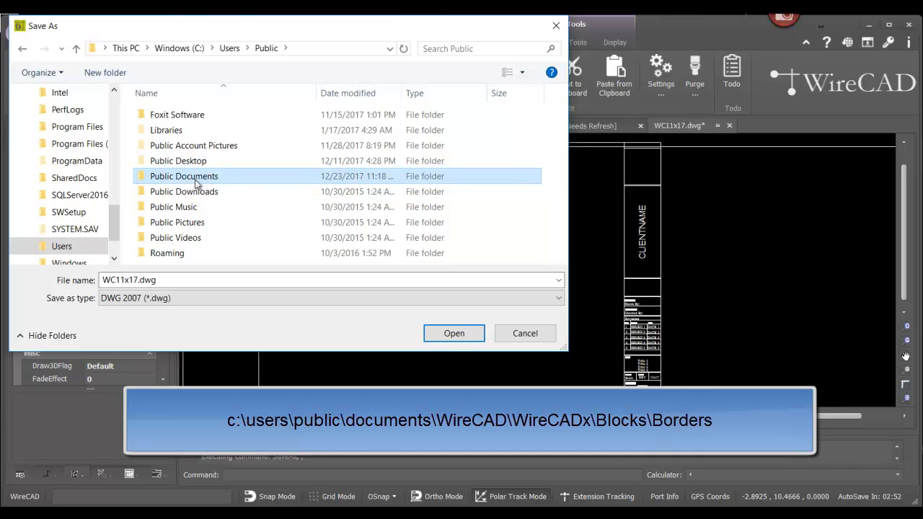
# Choose the WireCAD\WireCAD9\Blocks\Borders subfolder as the save location
pyautogui.scroll(-3, 171, 258)
pyautogui.doubleClick(173, 242)
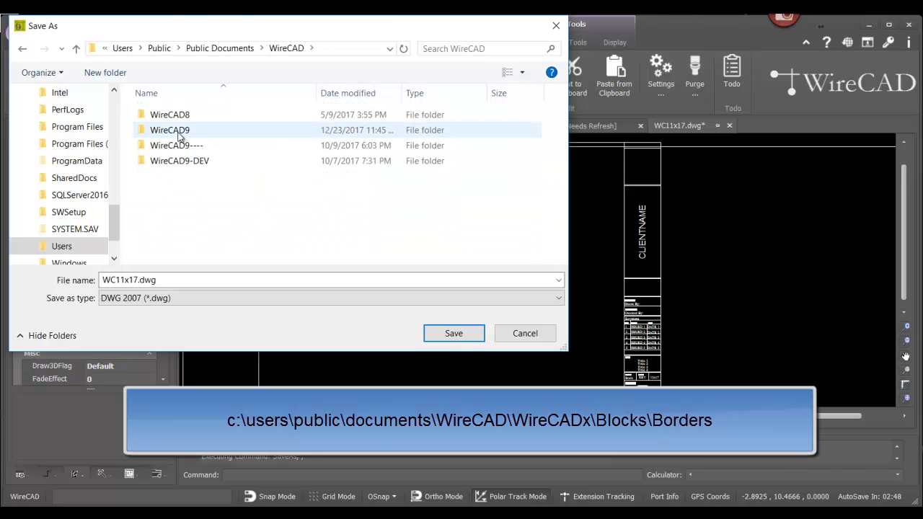
pyautogui.click(175, 137)
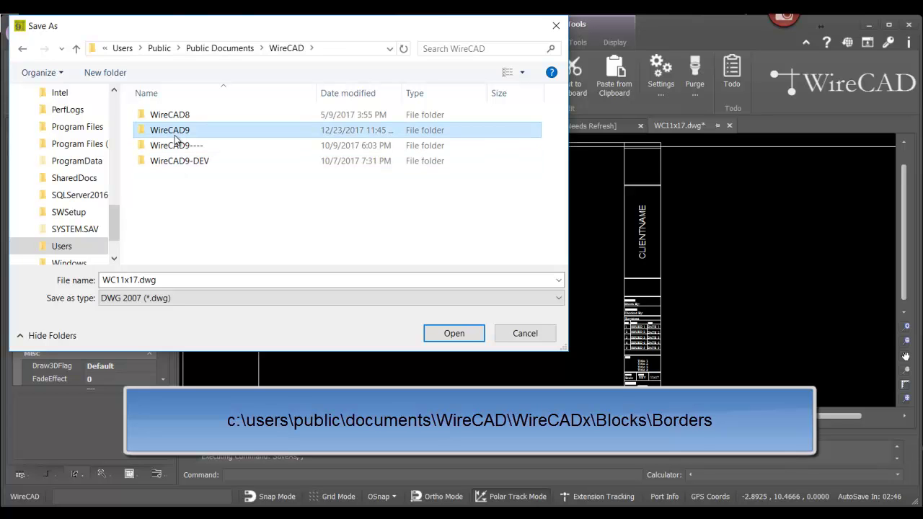
pyautogui.doubleClick(175, 137)
pyautogui.doubleClick(173, 145)
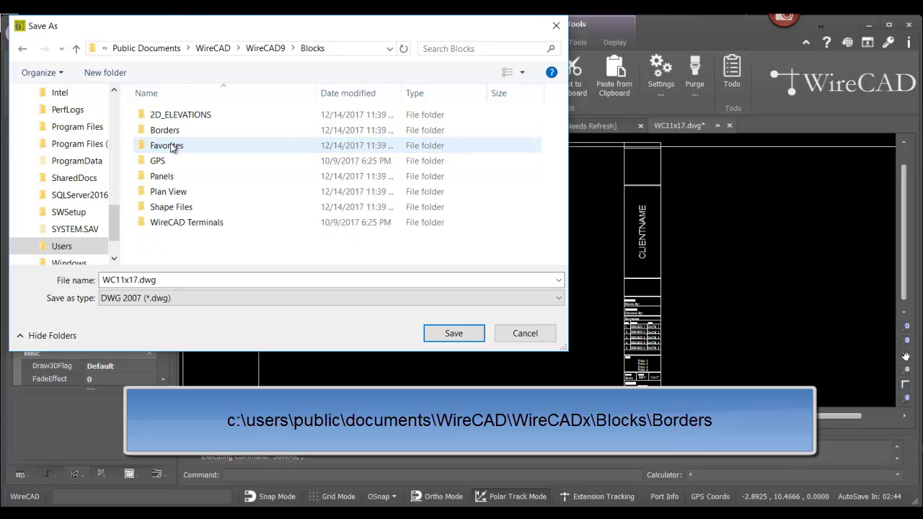
pyautogui.doubleClick(165, 130)
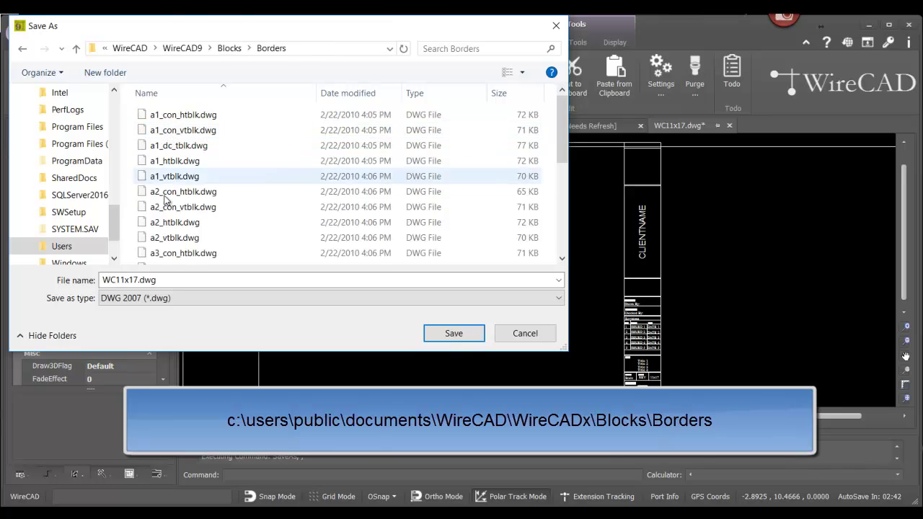
# Name the copy WC11x17_MODS.dwg and save it in the Borders folder
pyautogui.doubleClick(141, 278)
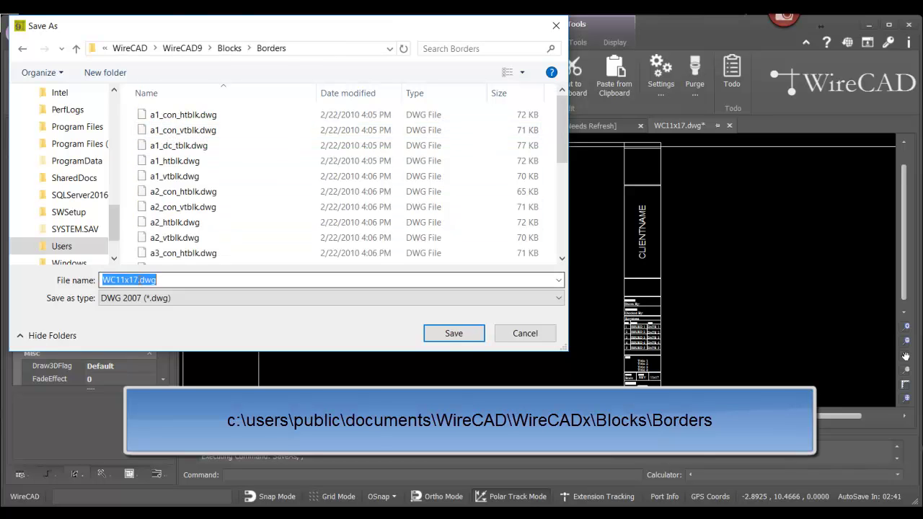
pyautogui.click(140, 280)
pyautogui.write('_')
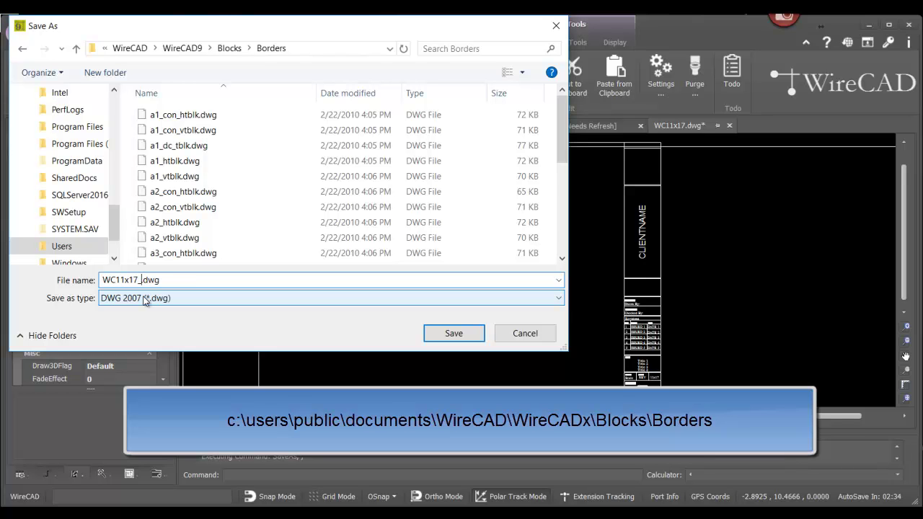
pyautogui.write('MODS')
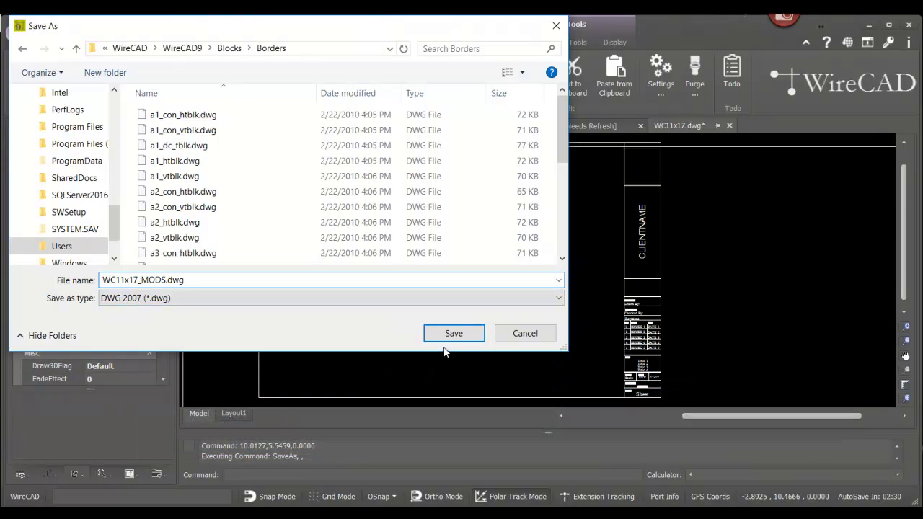
pyautogui.click(450, 337)
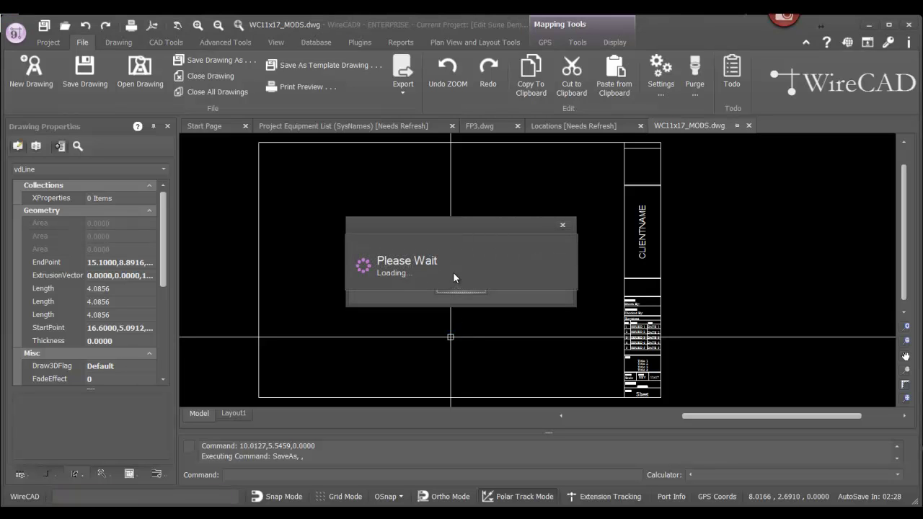
# Switch to the FP3.dwg drawing and open its PAPER SPACE layout
pyautogui.click(480, 126)
pyautogui.click(284, 414)
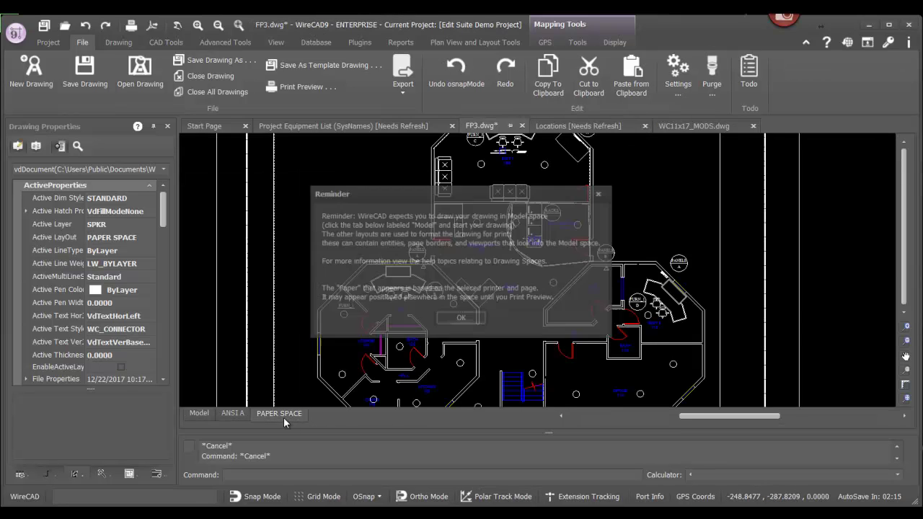
# Dismiss the drawing-space reminder and create a new layout named 11x17
pyautogui.click(478, 318)
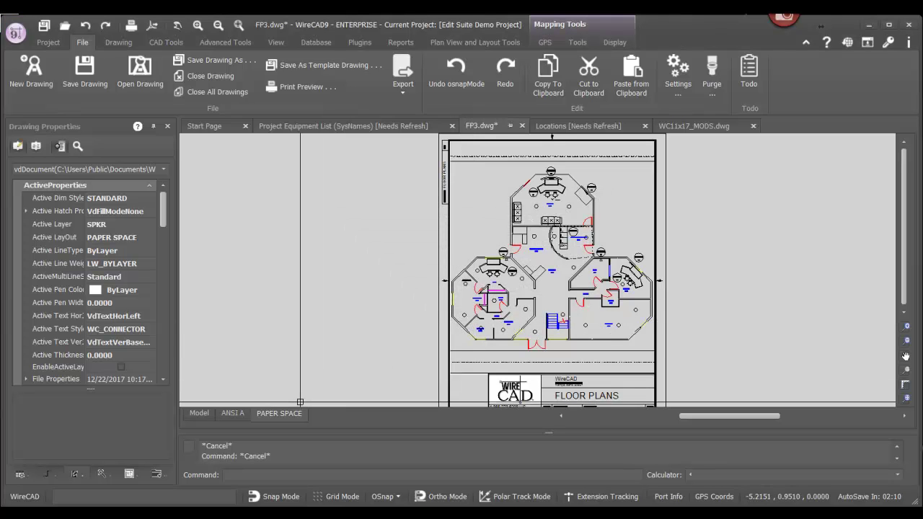
pyautogui.click(119, 42)
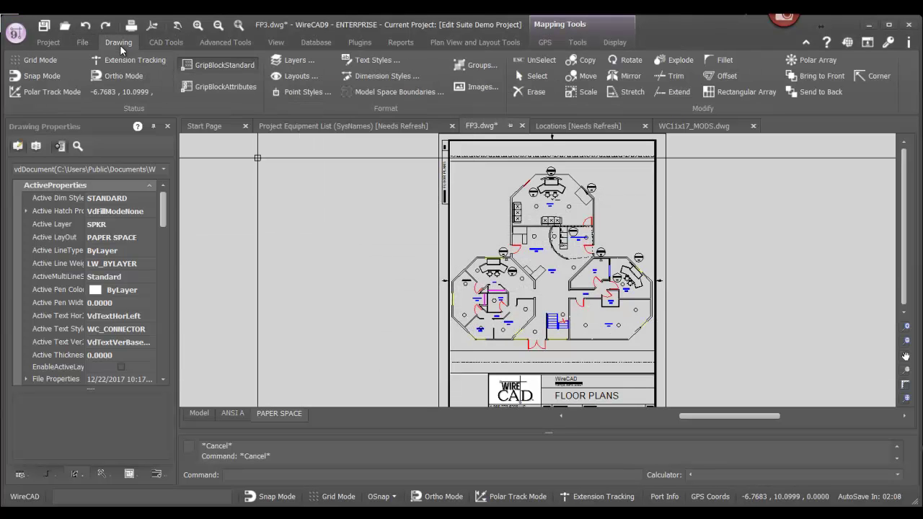
pyautogui.click(293, 78)
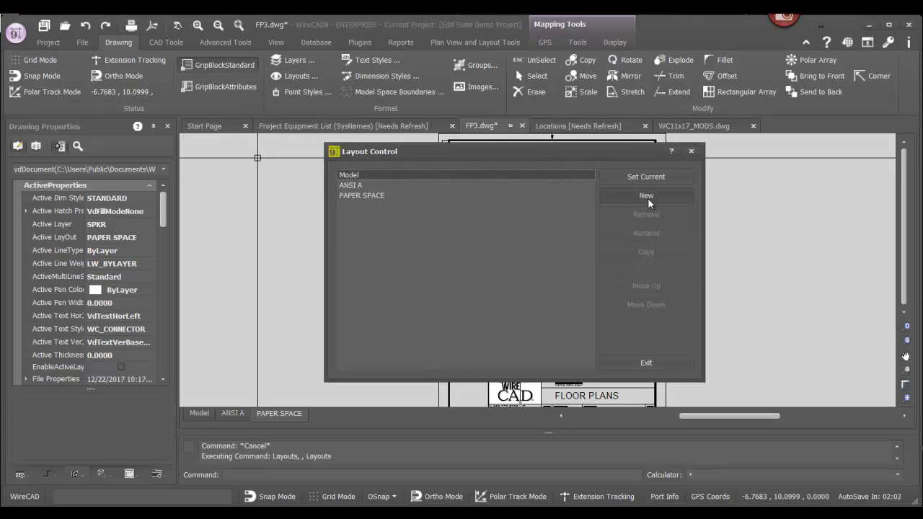
pyautogui.click(646, 196)
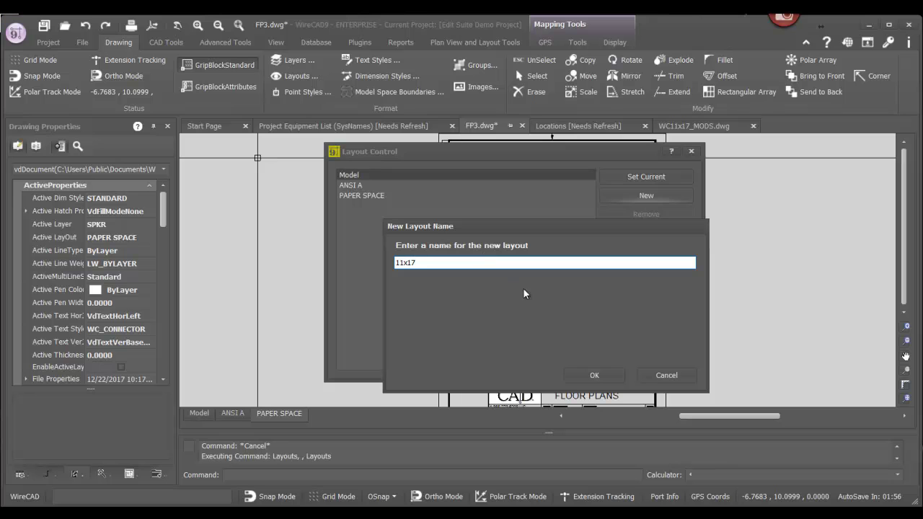
pyautogui.click(603, 376)
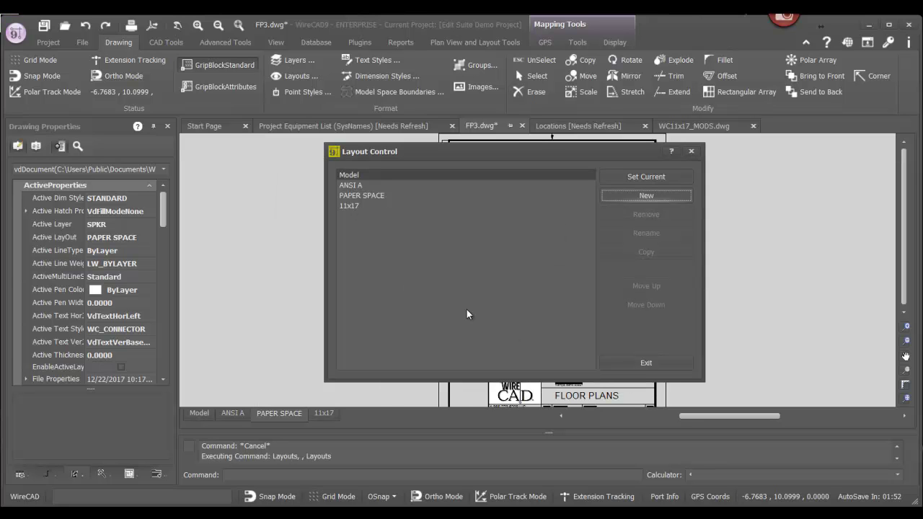
# Make the 11x17 layout current and close the layout manager
pyautogui.click(376, 209)
pyautogui.click(644, 179)
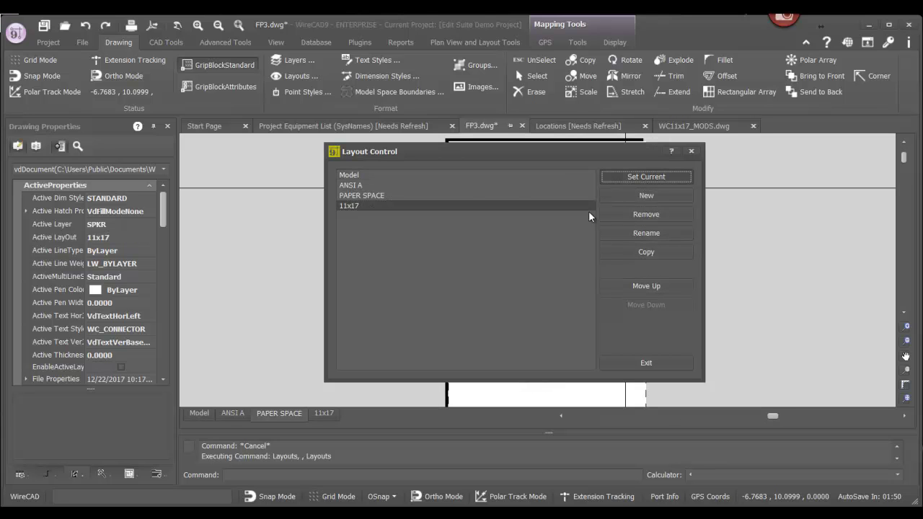
pyautogui.click(647, 363)
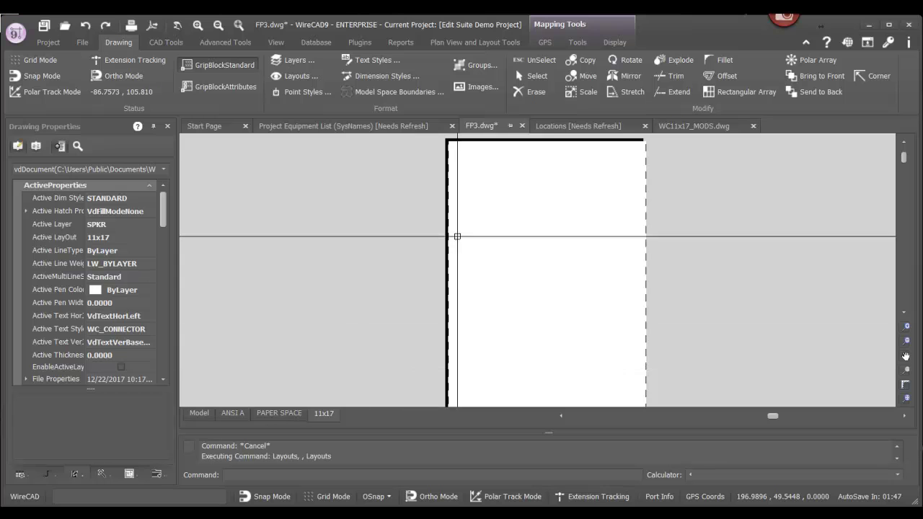
# Start inserting a block on the 11x17 layout and choose WC11x17_MODS.dwg from the Borders folder as its source
pyautogui.scroll(-2, 438, 251)
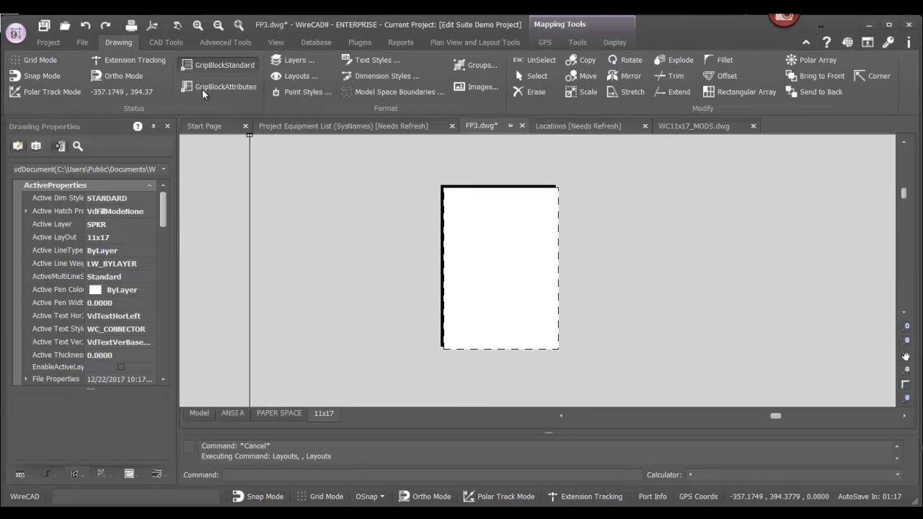
pyautogui.click(171, 43)
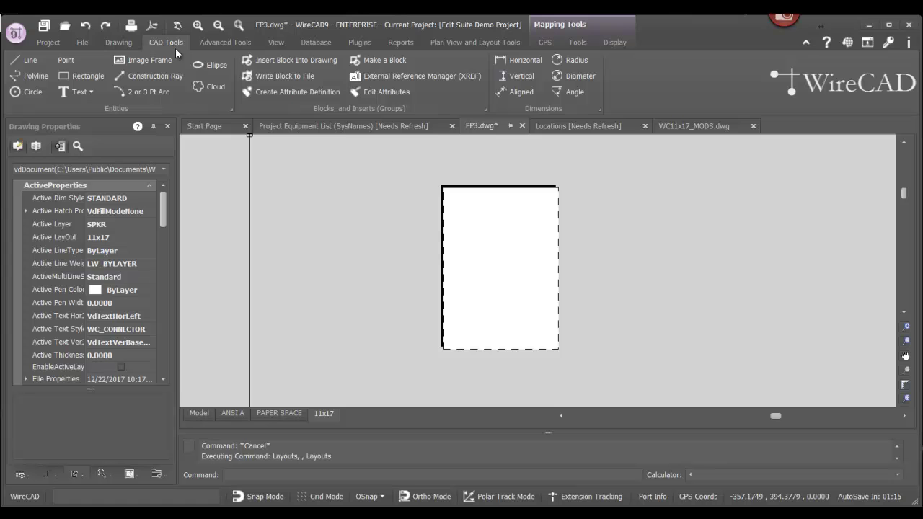
pyautogui.click(283, 61)
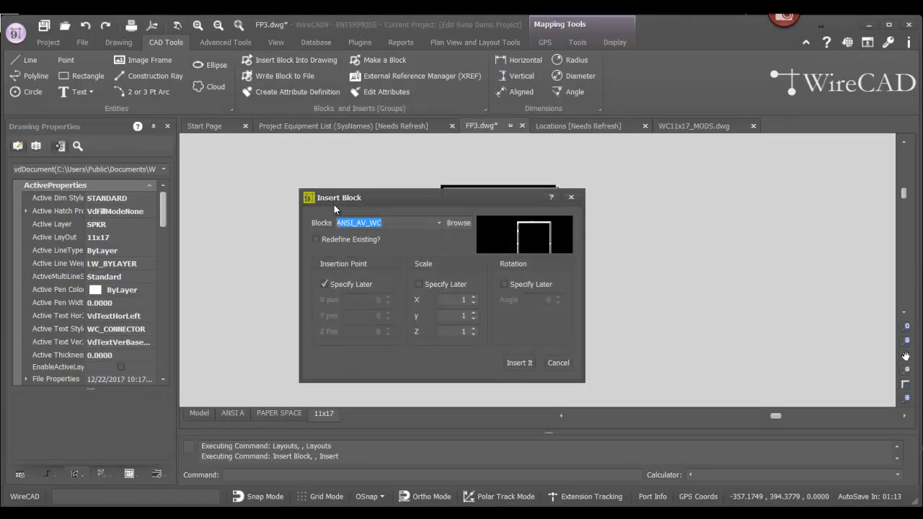
pyautogui.click(460, 224)
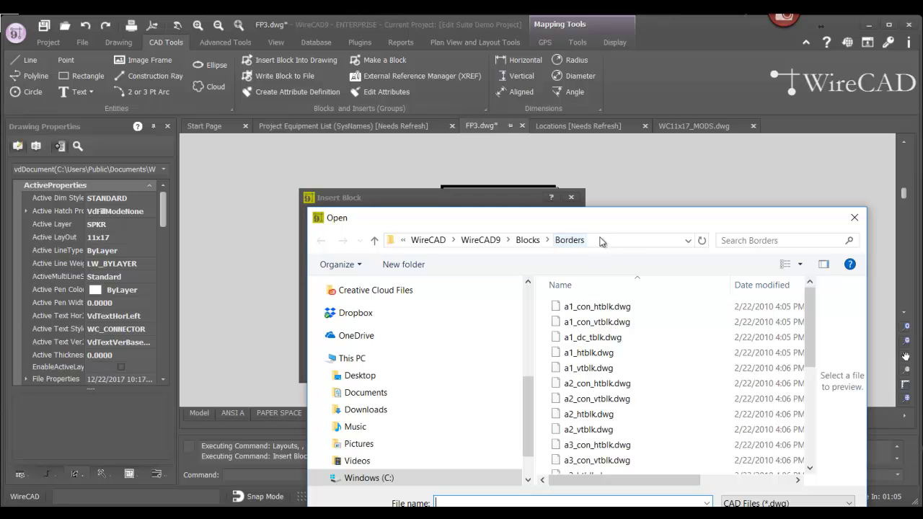
pyautogui.click(689, 241)
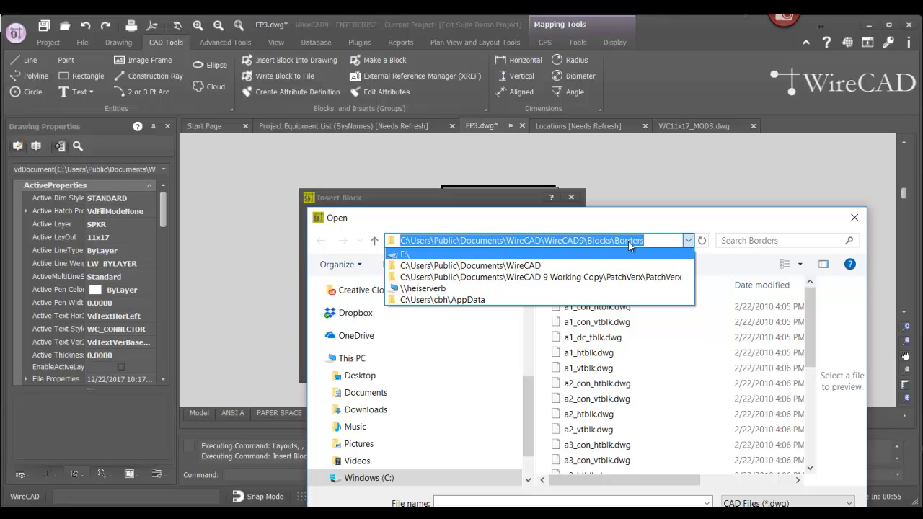
pyautogui.click(662, 243)
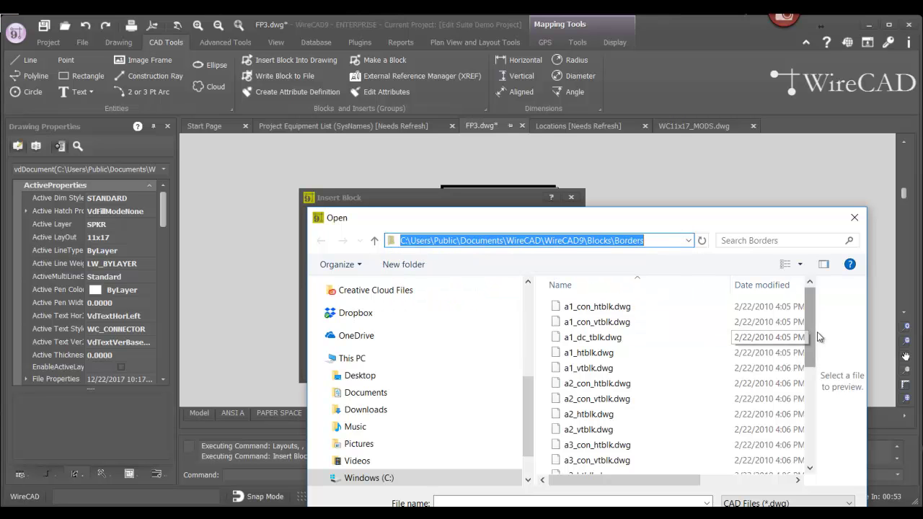
pyautogui.moveTo(815, 338); pyautogui.dragTo(813, 431)
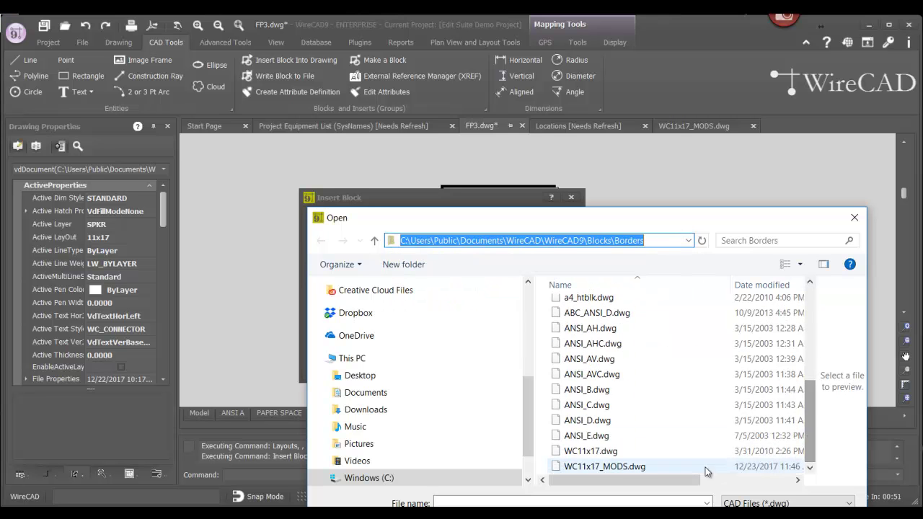
pyautogui.click(591, 470)
pyautogui.click(755, 518)
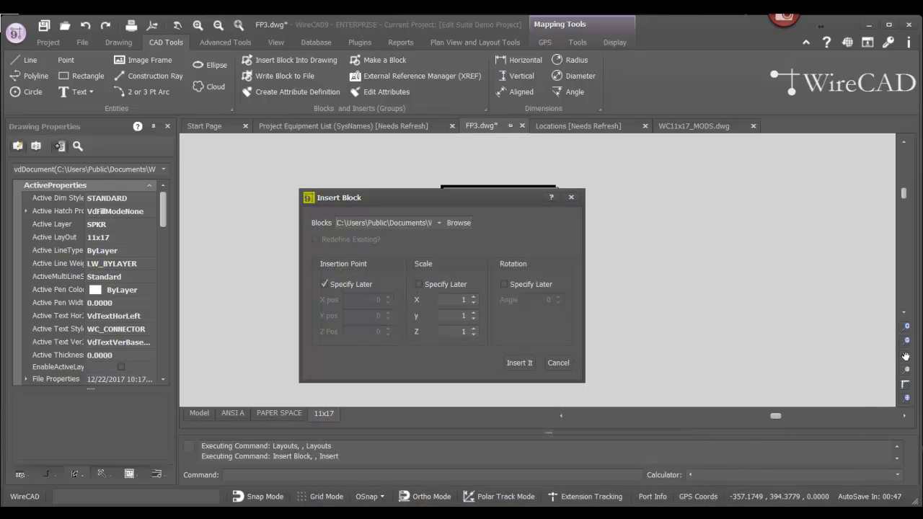
# Insert the title block at fixed coordinates 0, 0, 0 with a scale of 1 and bring it into view
pyautogui.click(331, 284)
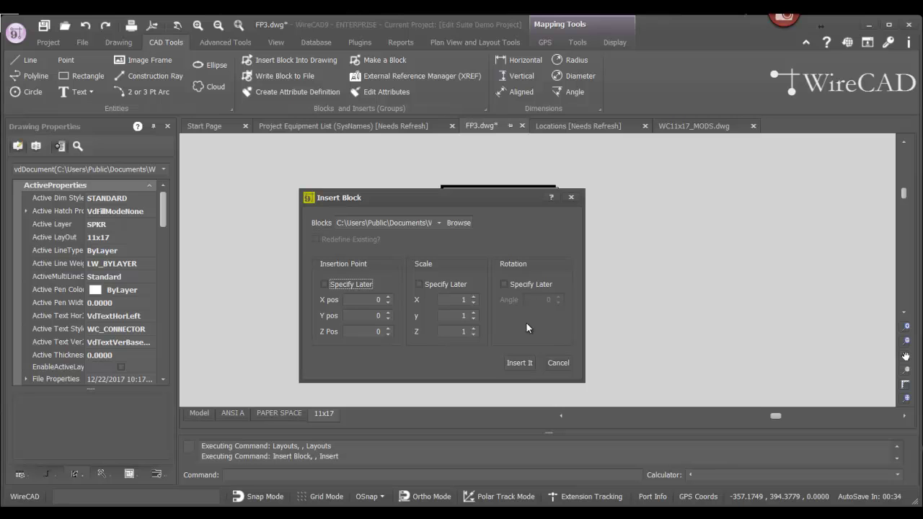
pyautogui.click(530, 362)
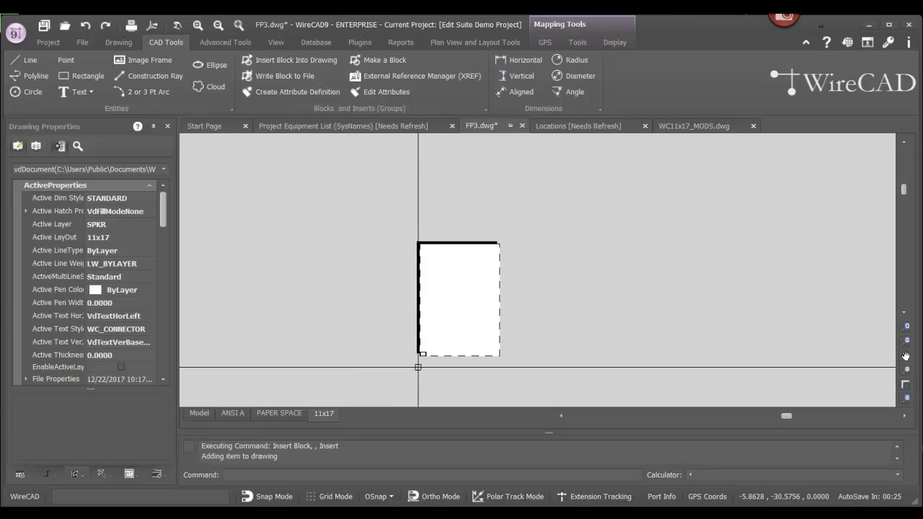
pyautogui.scroll(4, 414, 360)
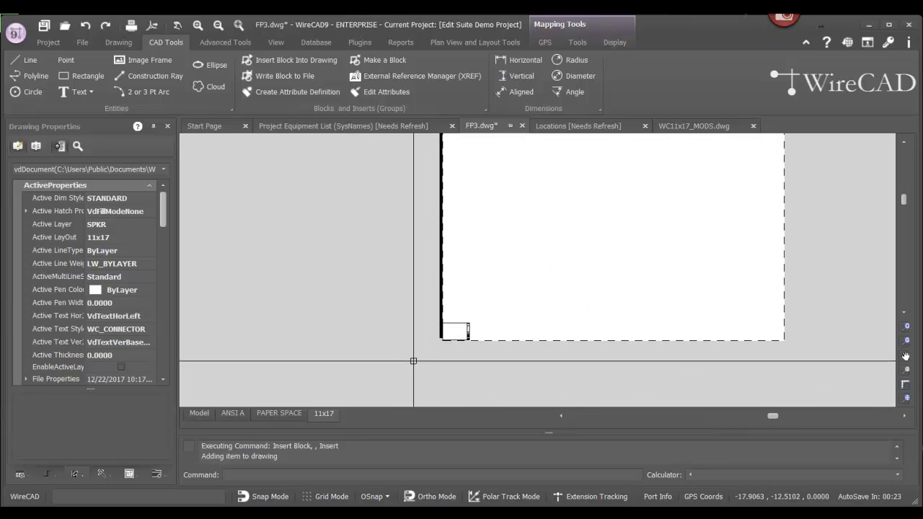
pyautogui.scroll(5, 437, 348)
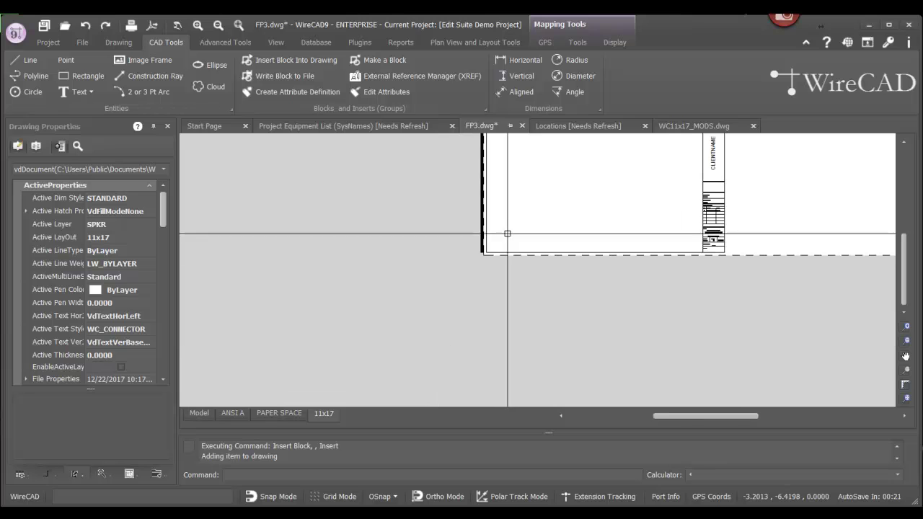
pyautogui.click(395, 332)
pyautogui.scroll(1, 397, 332)
pyautogui.moveTo(587, 246); pyautogui.dragTo(435, 319, button='middle')
pyautogui.scroll(-1, 435, 317)
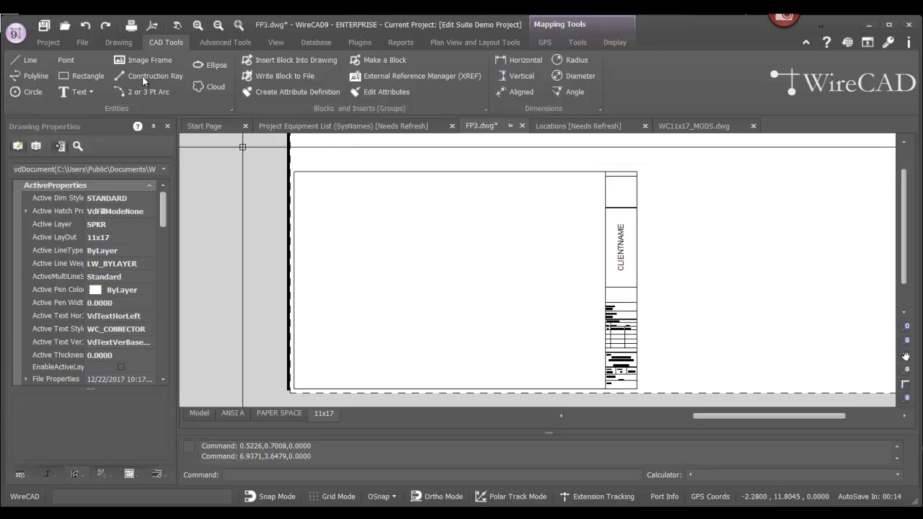
# Open the layout's print preview, show the full preview, and set the orientation to landscape
pyautogui.click(85, 44)
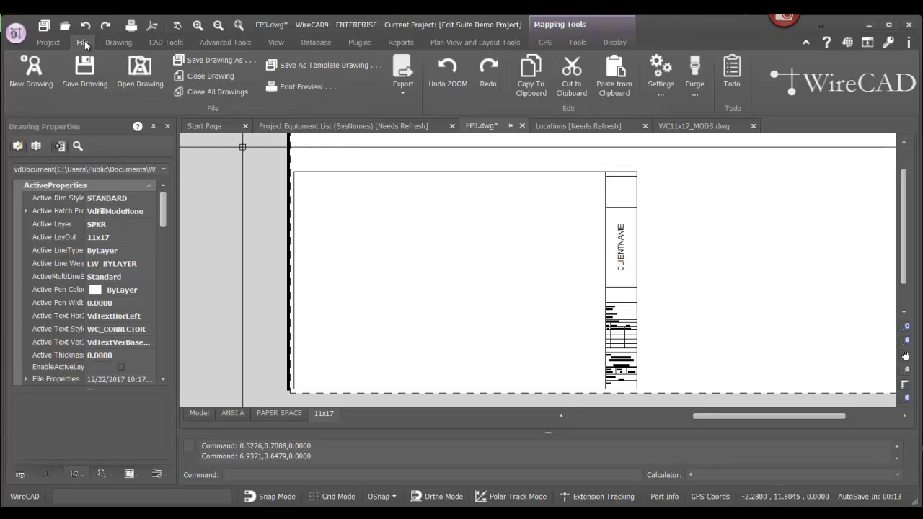
pyautogui.click(281, 87)
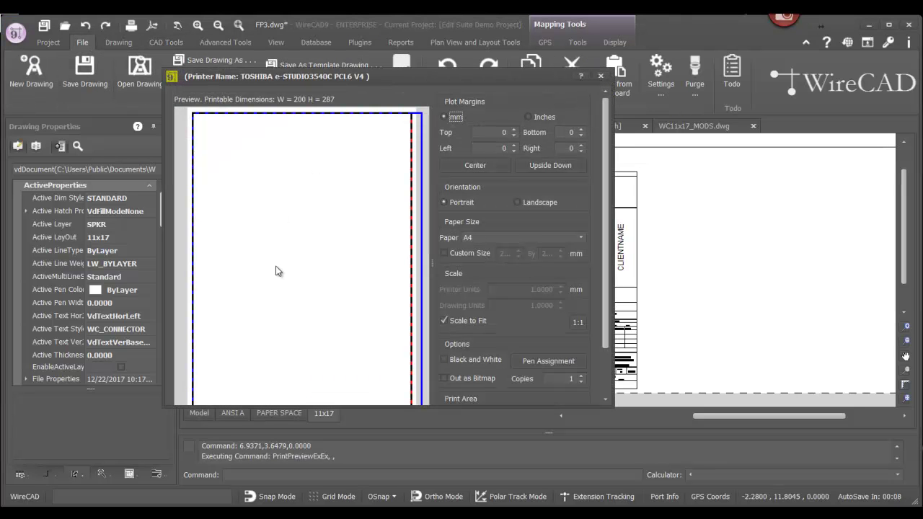
pyautogui.moveTo(429, 408); pyautogui.dragTo(428, 478)
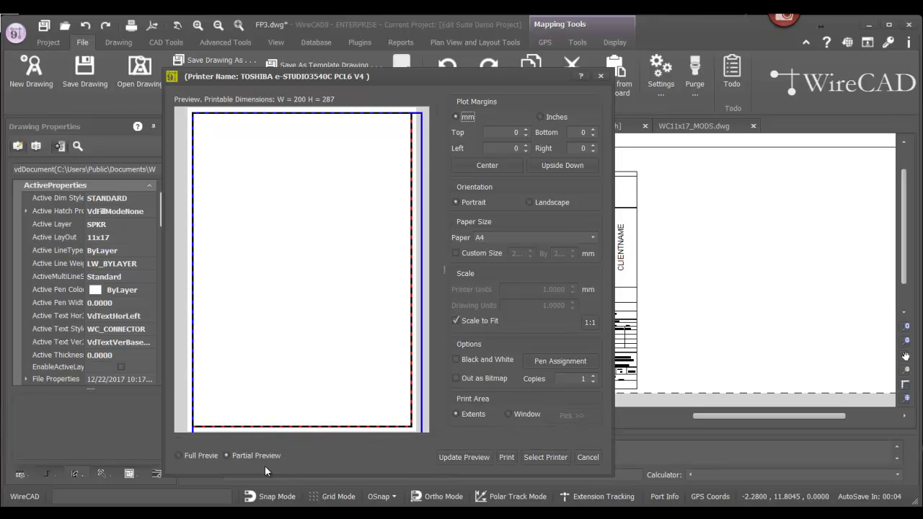
pyautogui.click(208, 455)
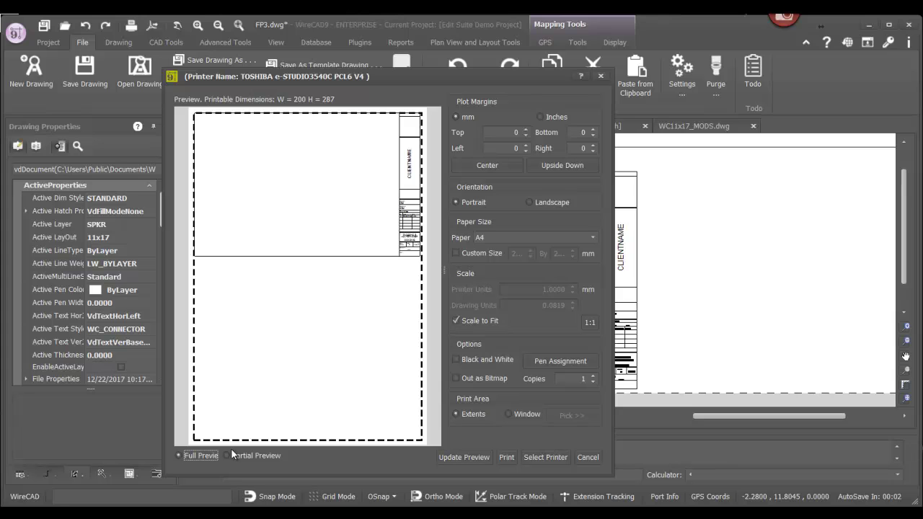
pyautogui.click(554, 204)
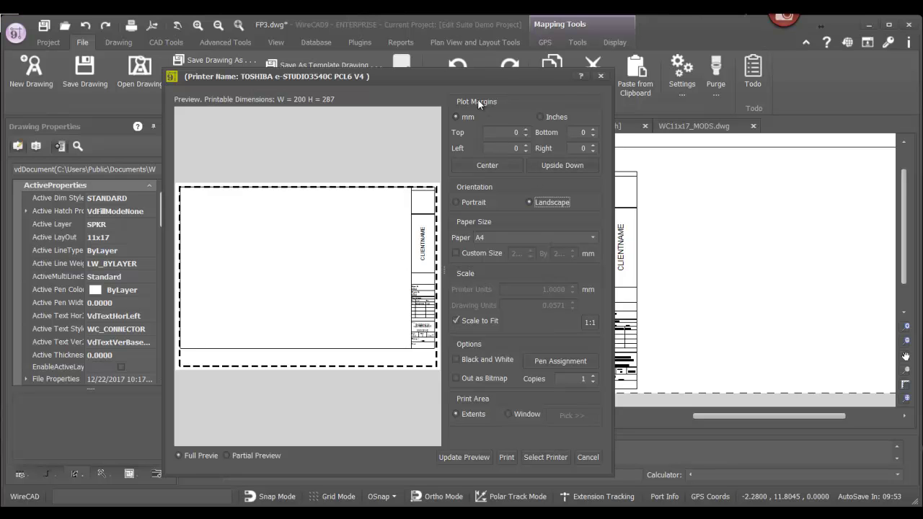
# Set the paper size to Ledger, center the plot on the page, and close the print preview without printing
pyautogui.click(487, 166)
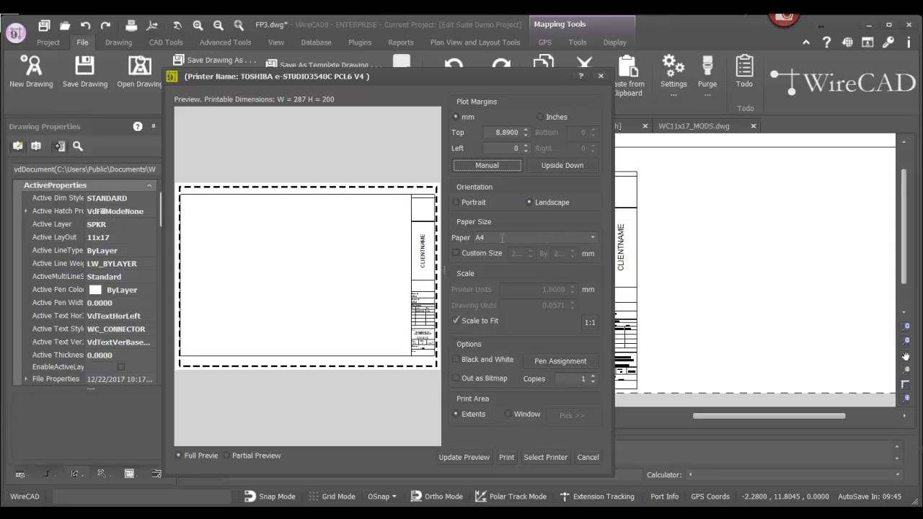
pyautogui.click(592, 236)
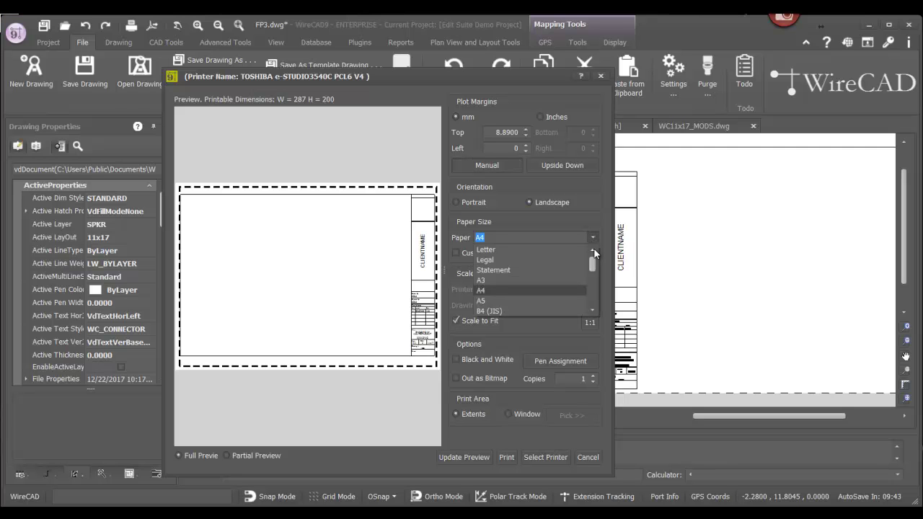
pyautogui.moveTo(596, 267)
pyautogui.mouseDown()
pyautogui.moveTo(585, 305)
pyautogui.moveTo(586, 281)
pyautogui.mouseUp()
pyautogui.click(518, 270)
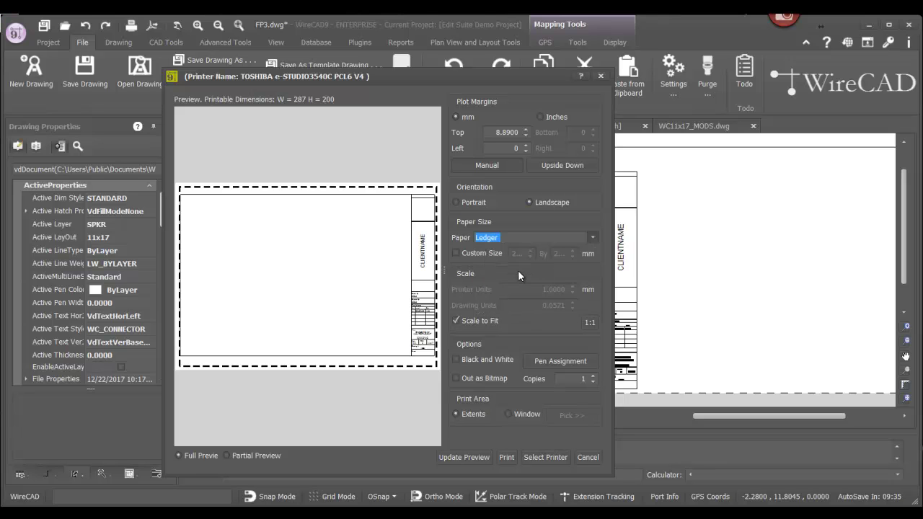
pyautogui.click(485, 166)
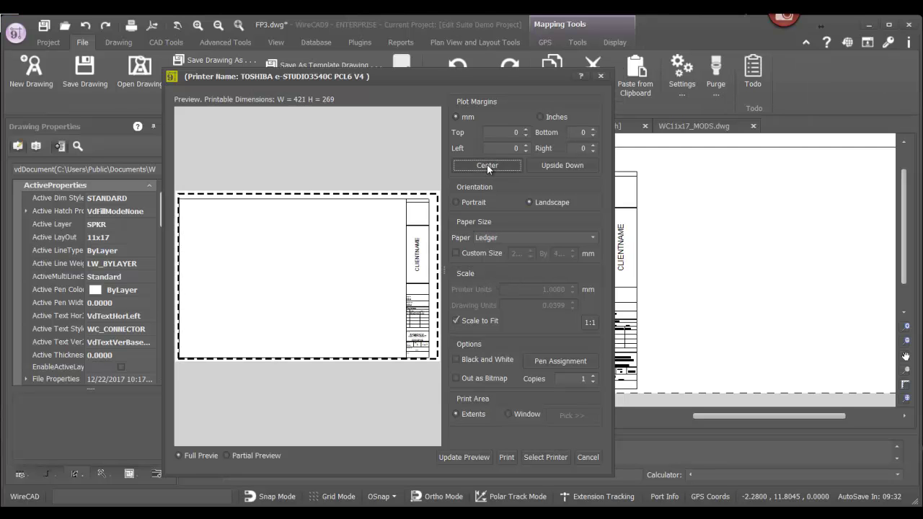
pyautogui.click(489, 165)
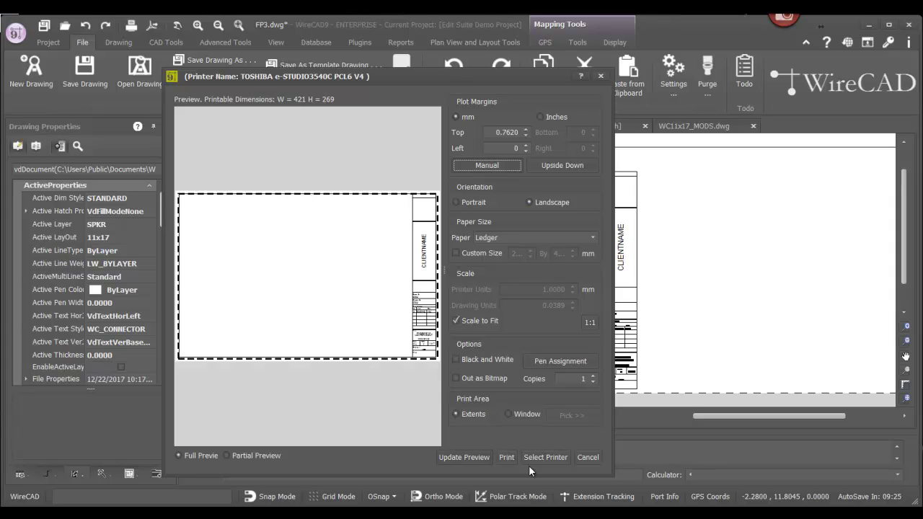
pyautogui.click(587, 456)
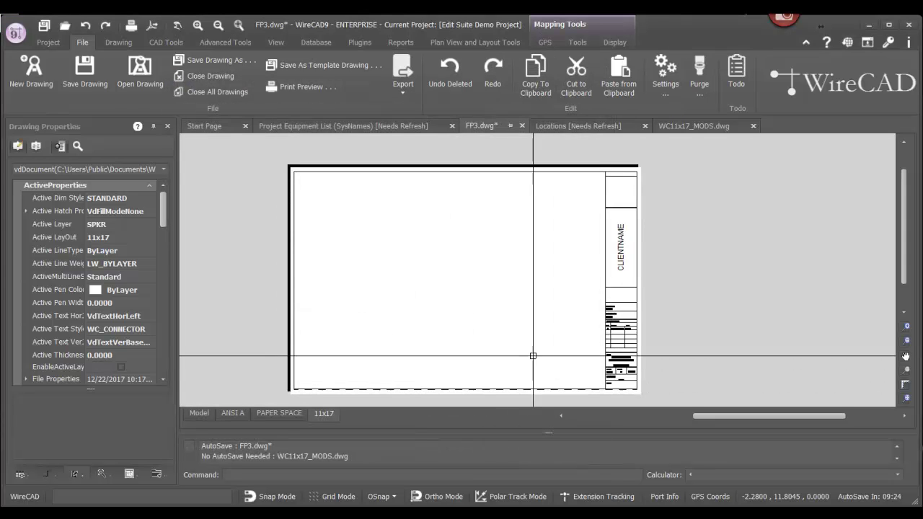
# Create a viewport on the 11x17 layout from the inner border's lower-left corner to the drawing area's upper-right corner beside the title block, and save the drawing
pyautogui.moveTo(361, 315)
pyautogui.mouseDown(button='middle')
pyautogui.moveTo(470, 275)
pyautogui.moveTo(470, 329)
pyautogui.mouseUp(button='middle')
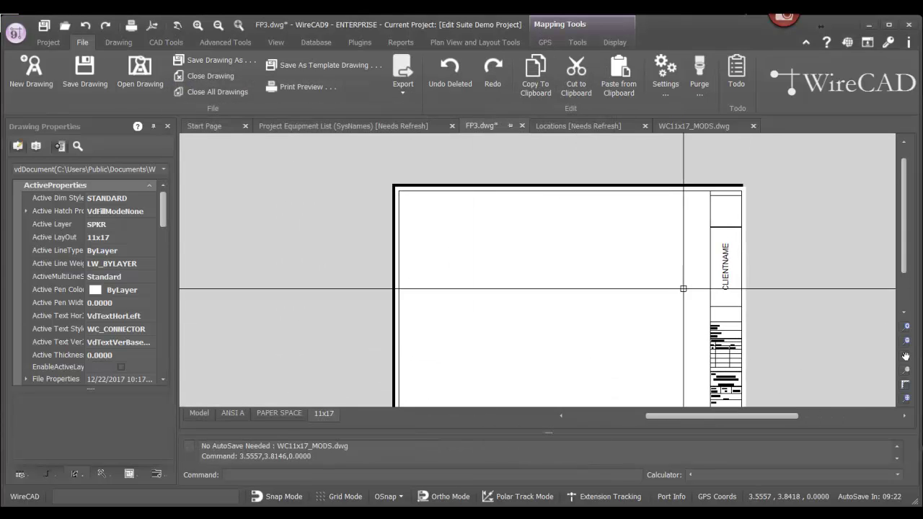
pyautogui.moveTo(546, 303)
pyautogui.mouseDown(button='middle')
pyautogui.moveTo(533, 241)
pyautogui.moveTo(512, 248)
pyautogui.mouseUp(button='middle')
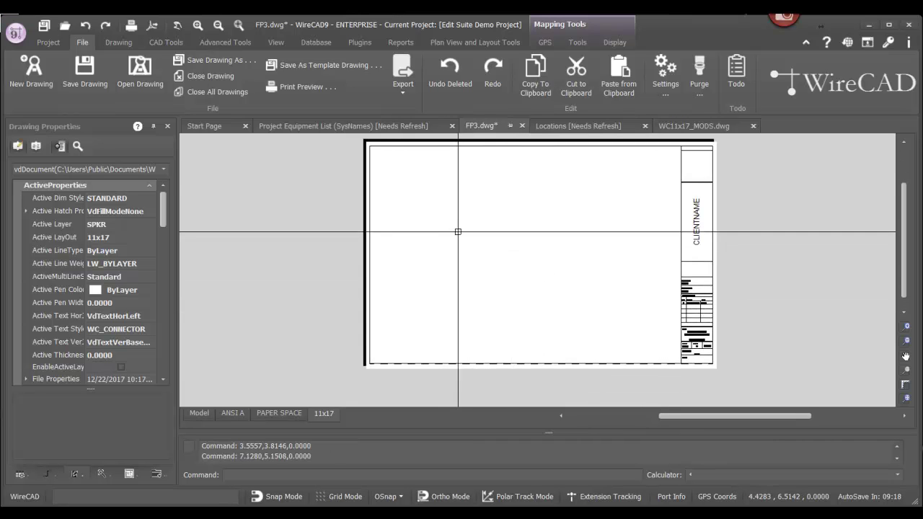
pyautogui.click(277, 43)
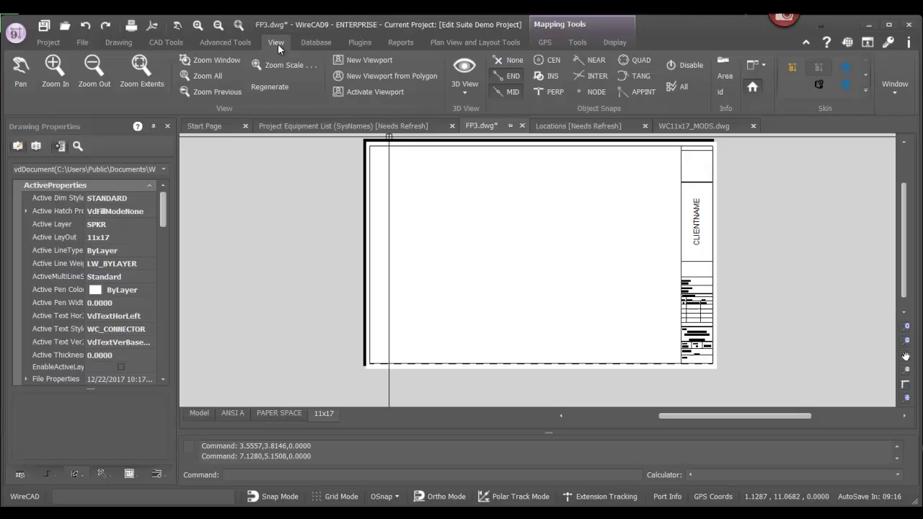
pyautogui.click(352, 58)
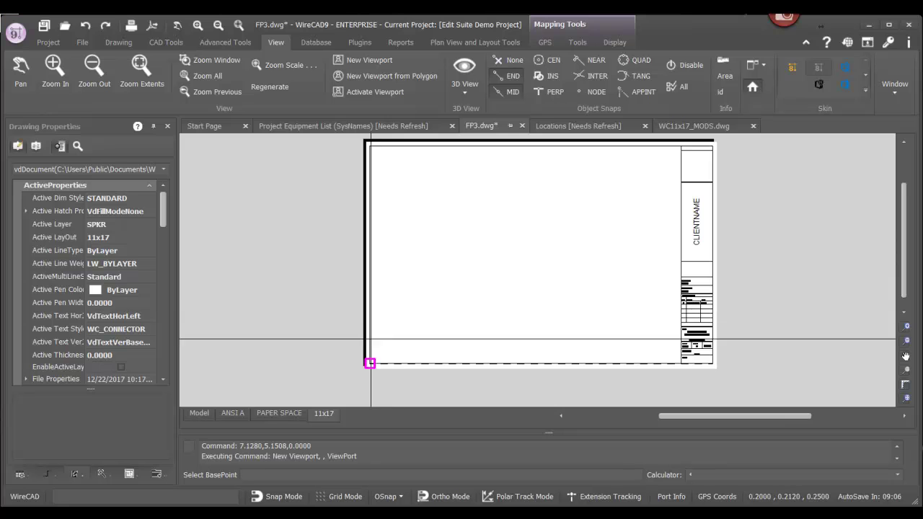
pyautogui.click(370, 363)
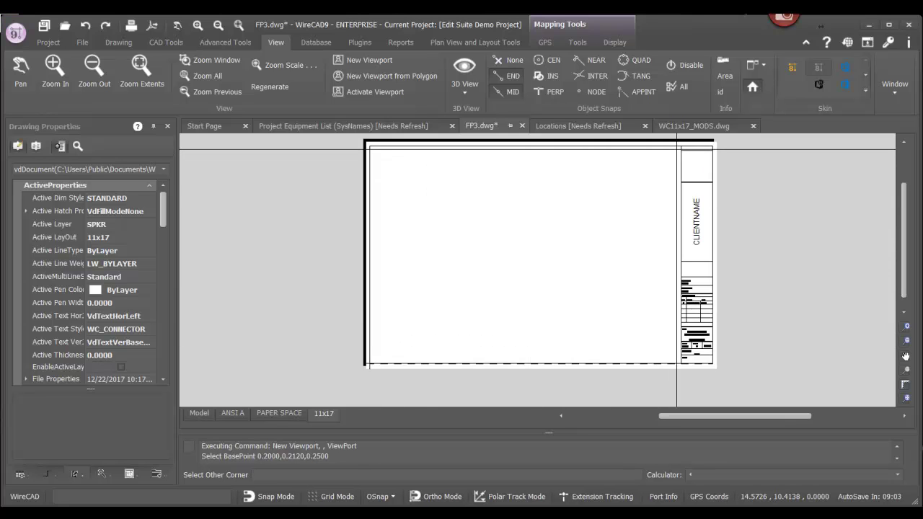
pyautogui.click(712, 146)
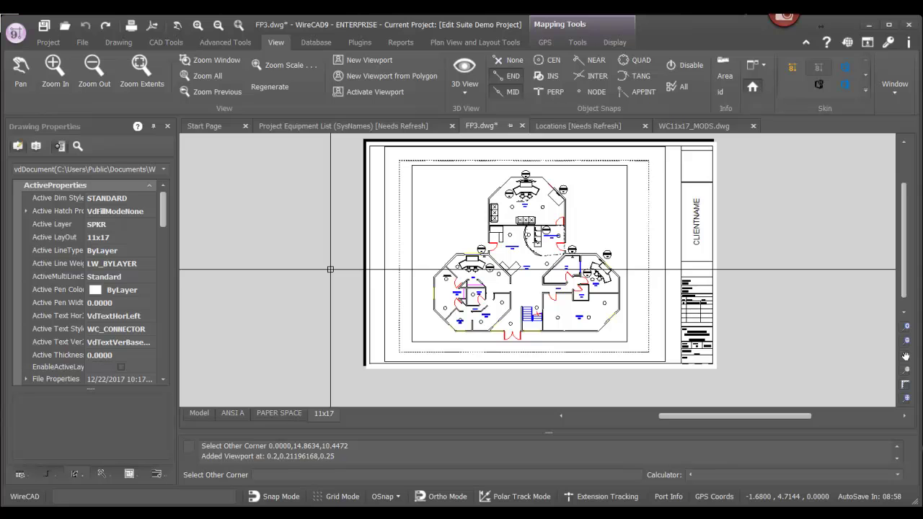
pyautogui.click(84, 42)
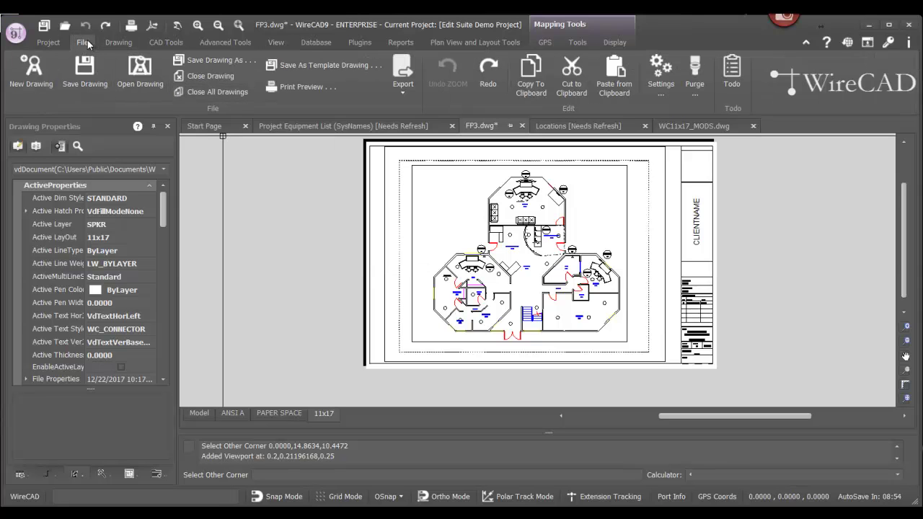
pyautogui.click(84, 71)
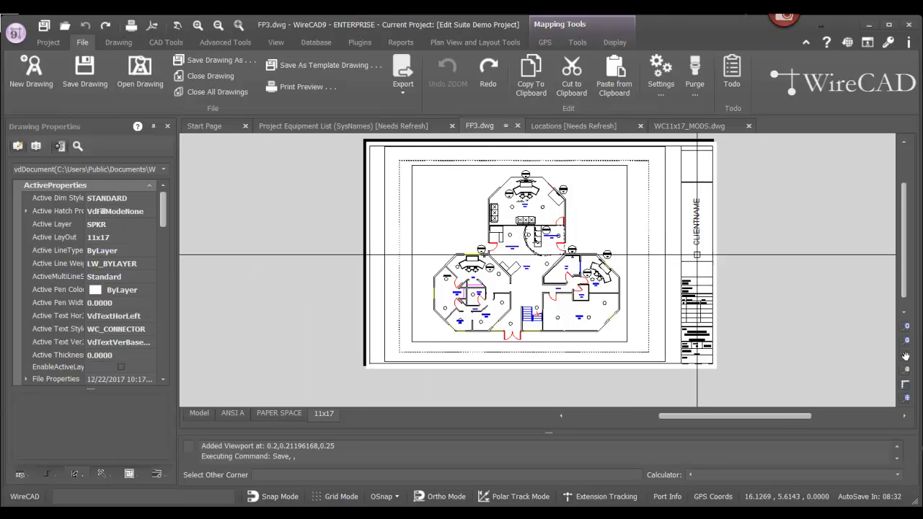
# In WC11x17_MODS.dwg, copy the CLIENTNAME attribute about 0.35 units horizontally to the right within the title block
pyautogui.scroll(6, 692, 320)
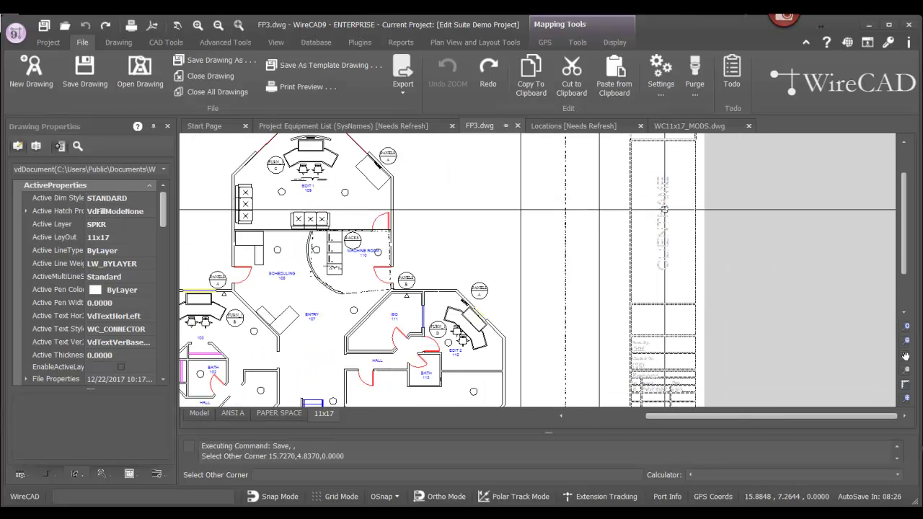
pyautogui.click(696, 127)
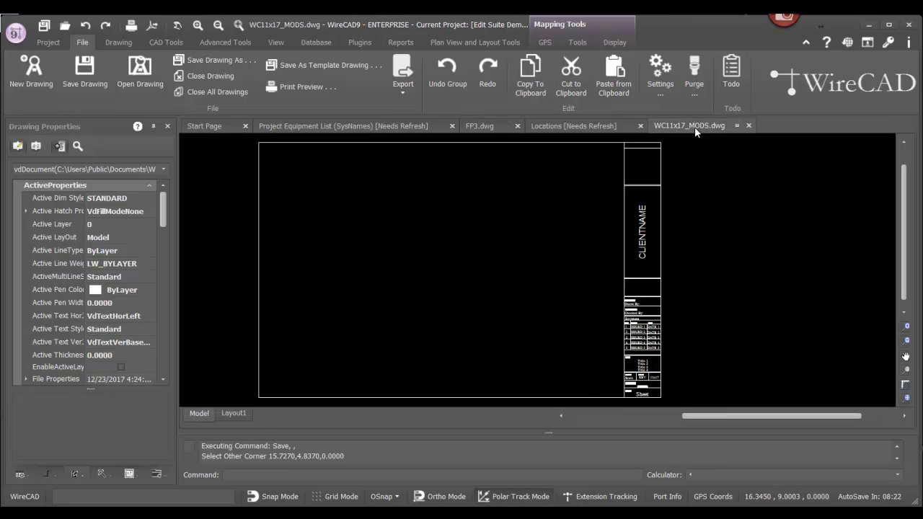
pyautogui.scroll(6, 429, 288)
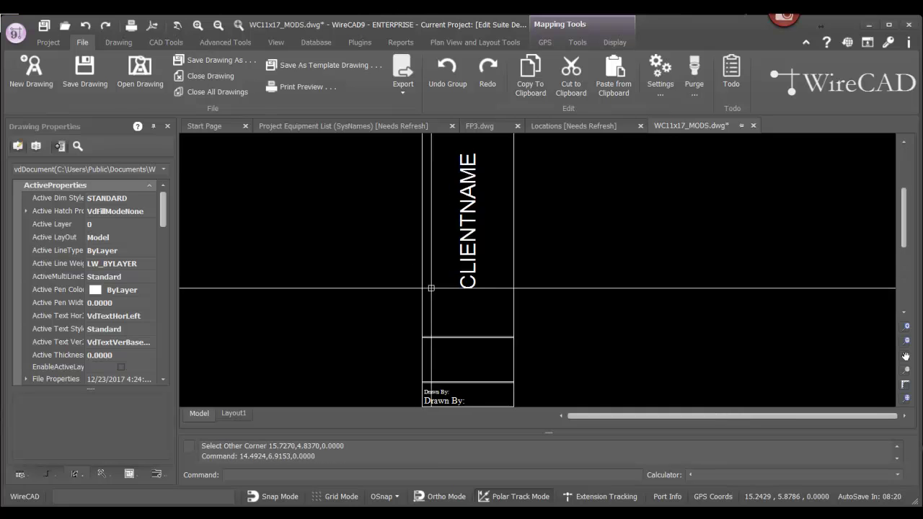
pyautogui.click(408, 323)
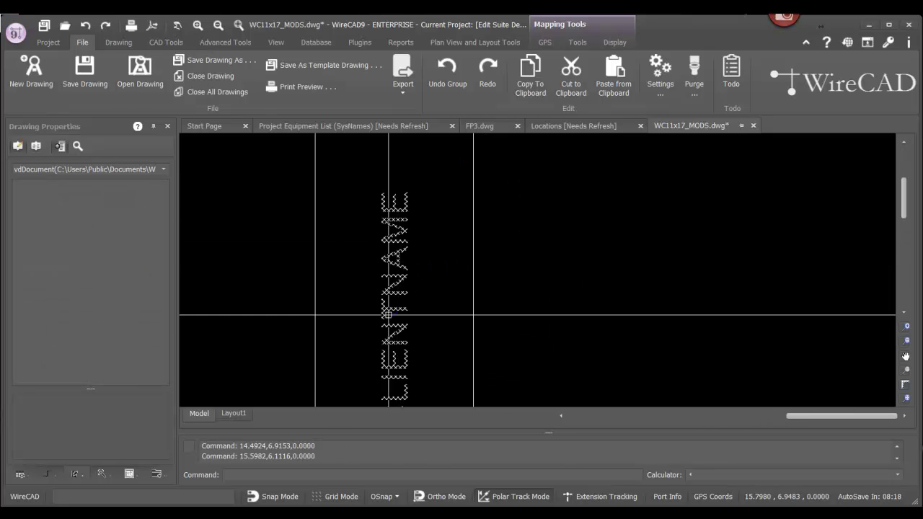
pyautogui.rightClick(390, 316)
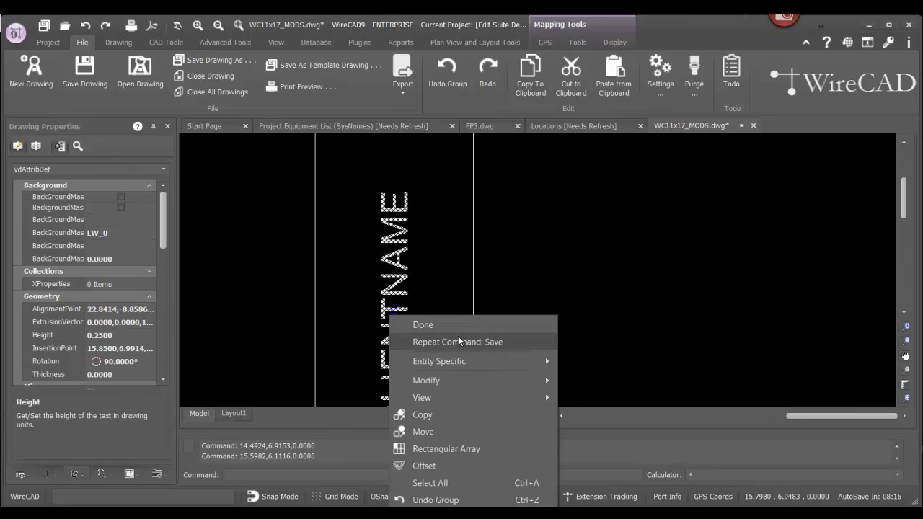
pyautogui.click(457, 414)
pyautogui.click(413, 347)
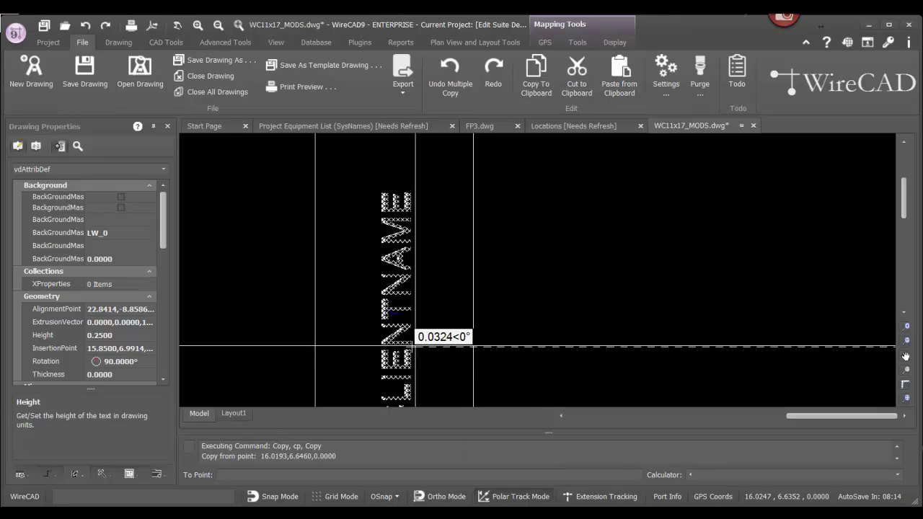
pyautogui.click(448, 343)
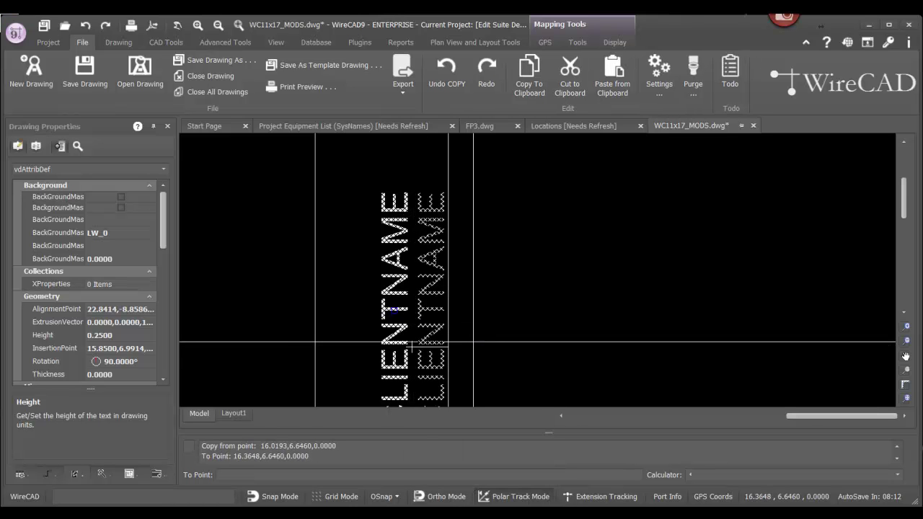
pyautogui.press('Escape')
# Change the copied attribute's TagString to CLIENTADDRESS and save WC11x17_MODS.dwg
pyautogui.click(51, 315)
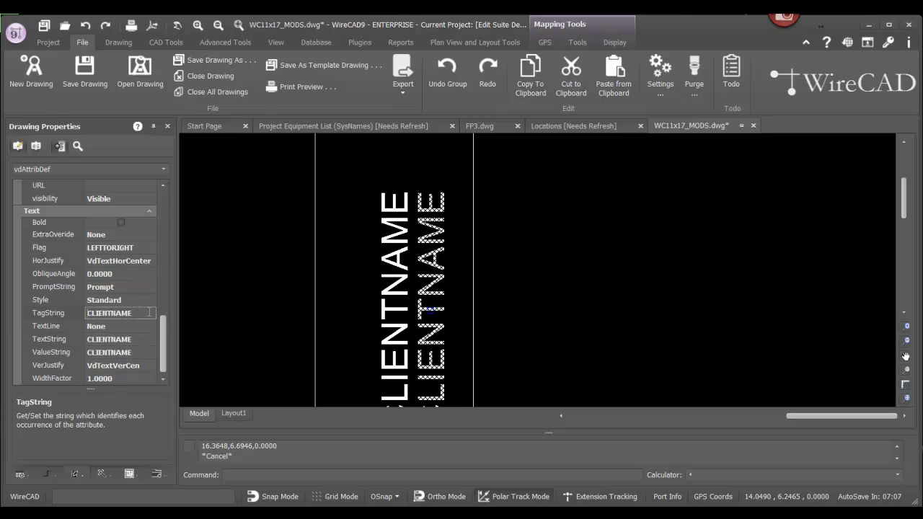
pyautogui.press('BackSpace')
pyautogui.press('BackSpace')
pyautogui.press('BackSpace')
pyautogui.write('ADDRESS')
pyautogui.moveTo(147, 315); pyautogui.dragTo(81, 315)
pyautogui.hotkey('ctrl', 'c')
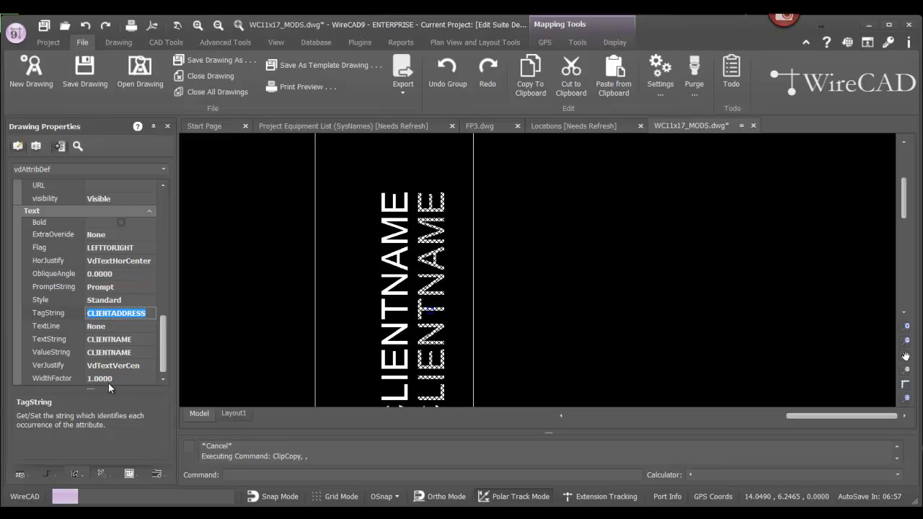
pyautogui.hotkey('ctrl', 'v')
pyautogui.press('Escape')
pyautogui.click(615, 289)
pyautogui.moveTo(393, 321); pyautogui.dragTo(385, 220, button='middle')
pyautogui.scroll(-1, 387, 221)
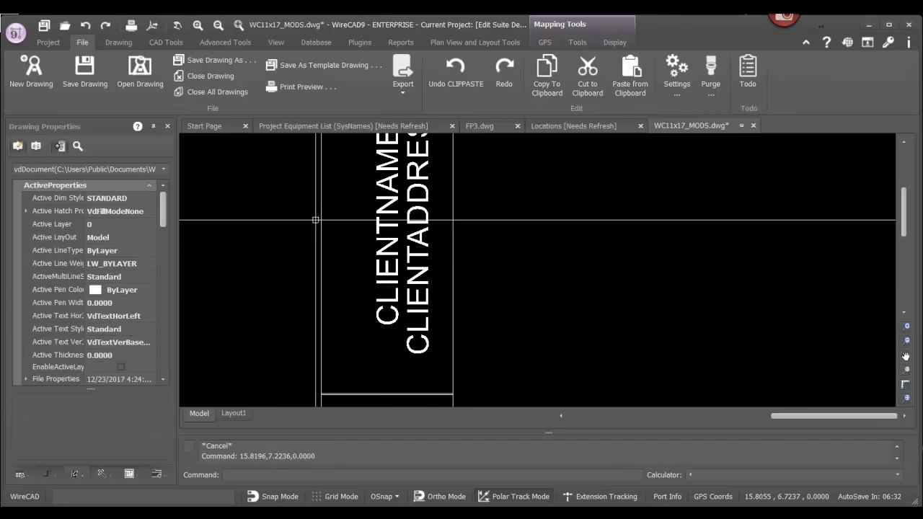
pyautogui.click(87, 72)
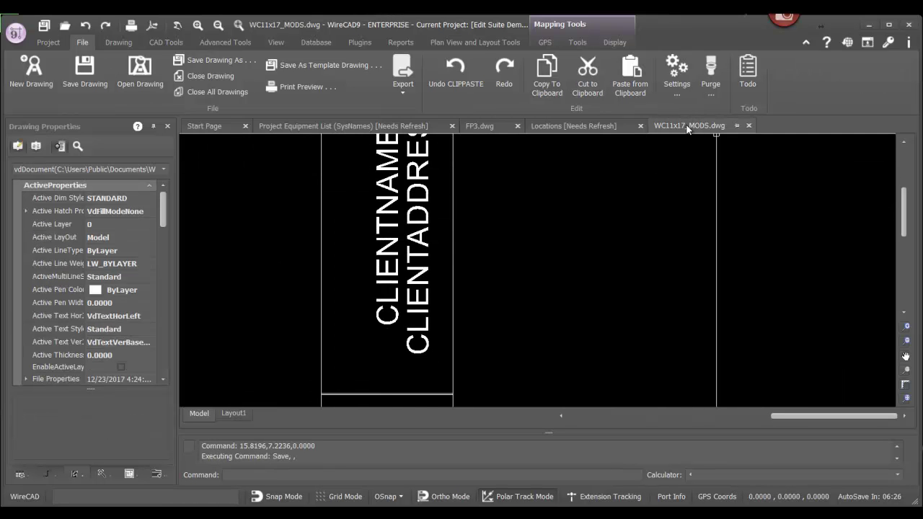
# Return to FP3.dwg and start inserting a block with WC11x17_MODS.dwg from the Borders folder as its source
pyautogui.click(330, 126)
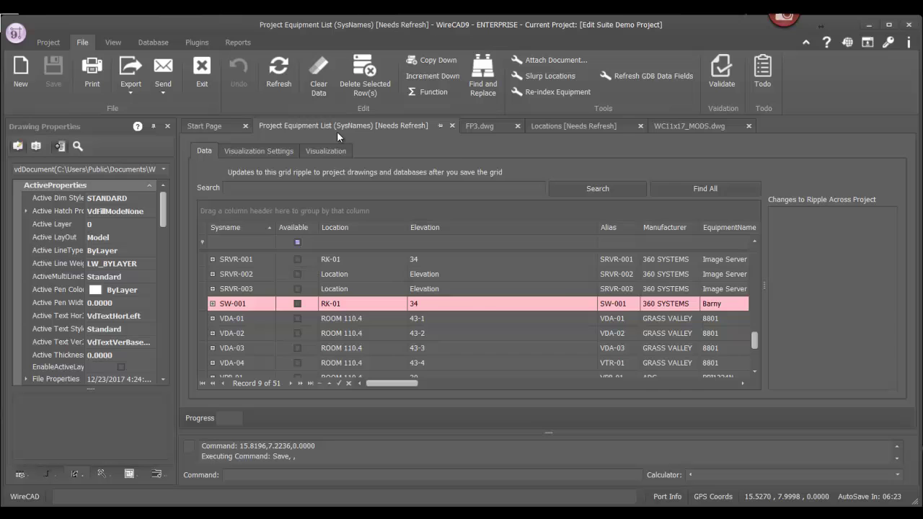
pyautogui.click(481, 126)
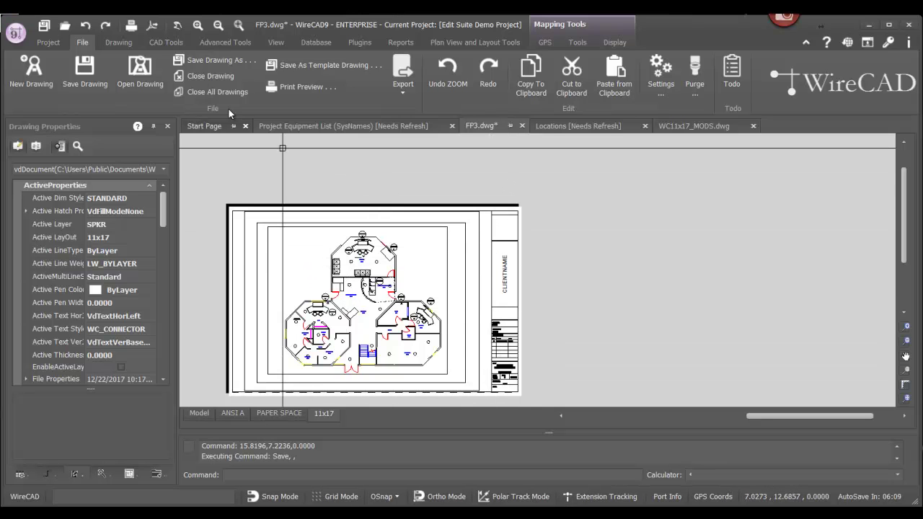
pyautogui.click(167, 41)
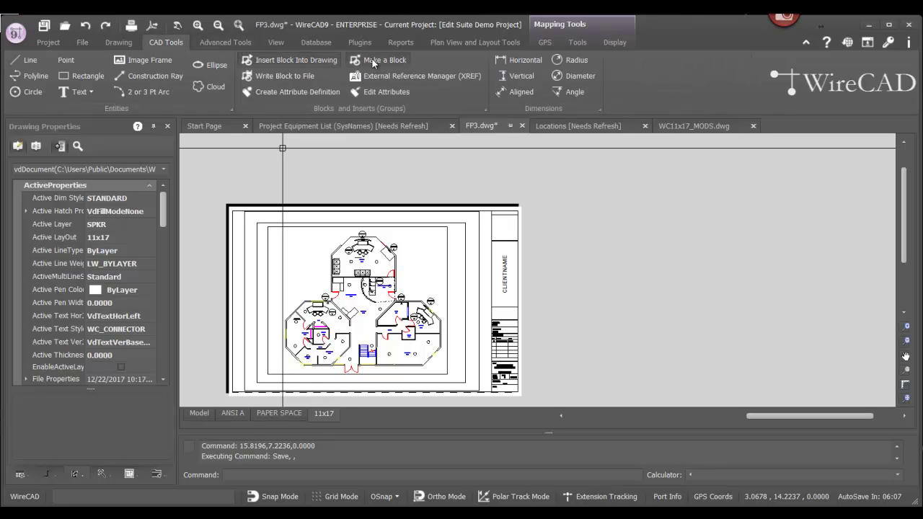
pyautogui.click(284, 60)
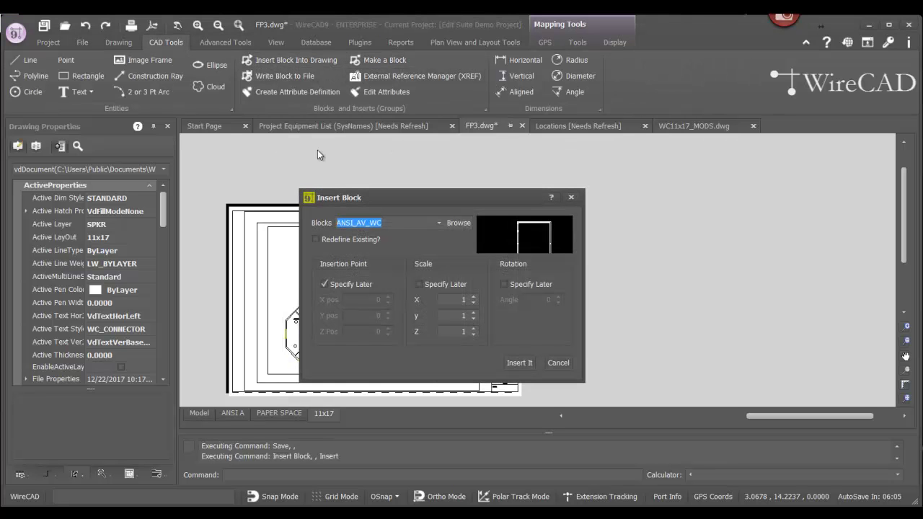
pyautogui.click(459, 225)
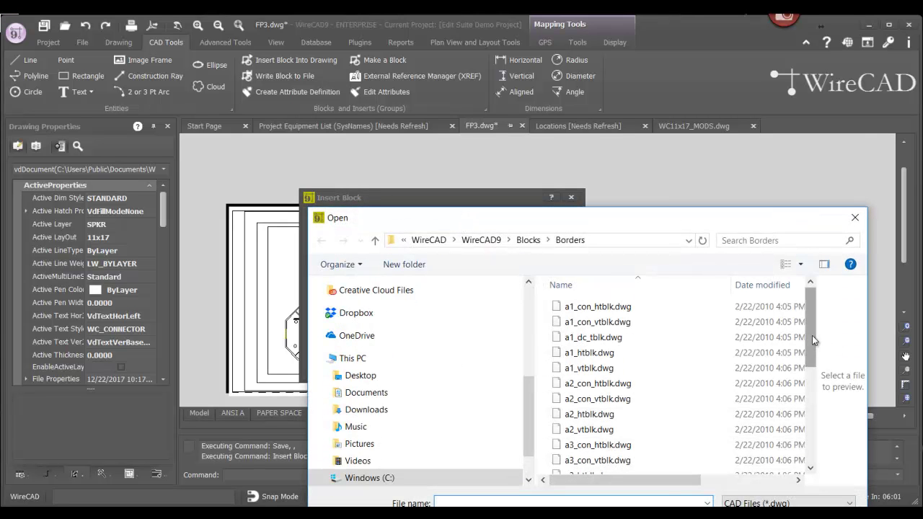
pyautogui.moveTo(812, 340); pyautogui.dragTo(812, 467)
pyautogui.click(604, 467)
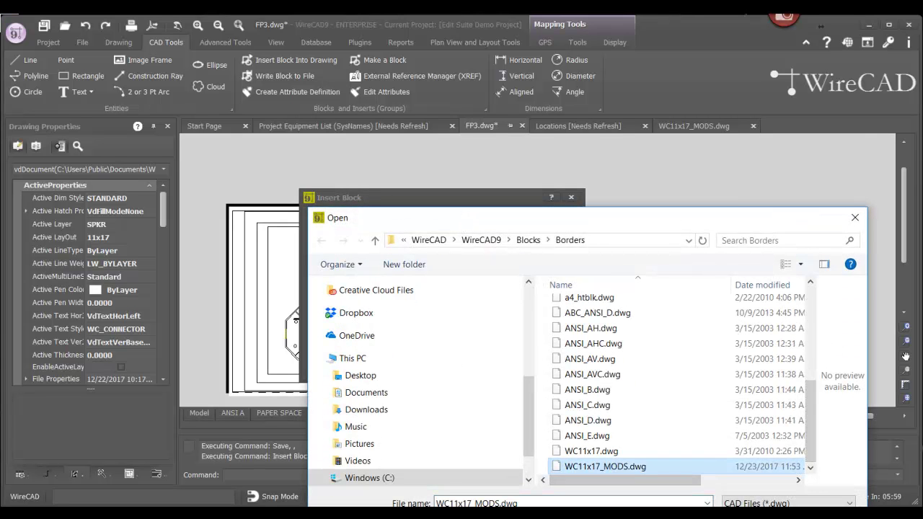
pyautogui.doubleClick(596, 465)
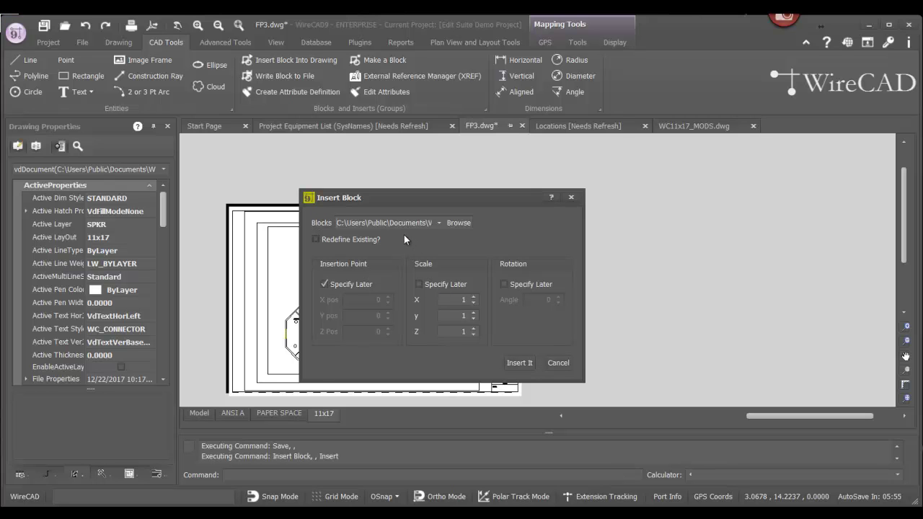
# Insert the block with redefinition of the existing definition enabled, placing the updated title block in the empty area beside the sheet
pyautogui.click(325, 240)
pyautogui.click(519, 363)
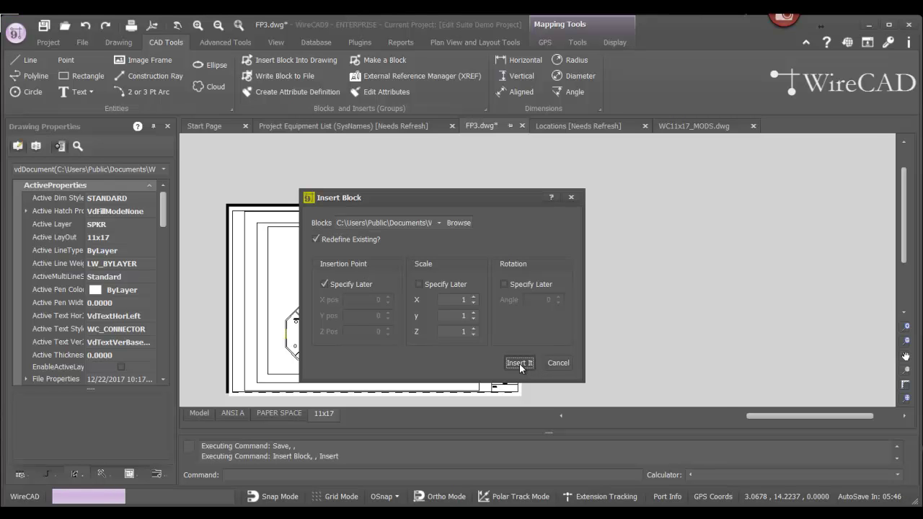
pyautogui.click(675, 333)
pyautogui.scroll(3, 751, 295)
pyautogui.moveTo(814, 264)
pyautogui.mouseDown(button='middle')
pyautogui.moveTo(634, 233)
pyautogui.moveTo(639, 223)
pyautogui.mouseUp(button='middle')
pyautogui.press('Escape')
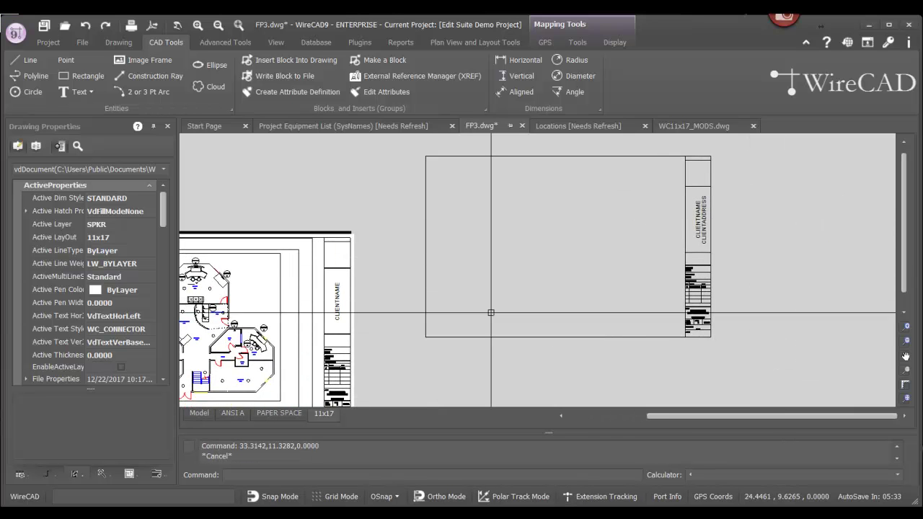
# Delete the old title block from the 11x17 sheet
pyautogui.scroll(-2, 505, 273)
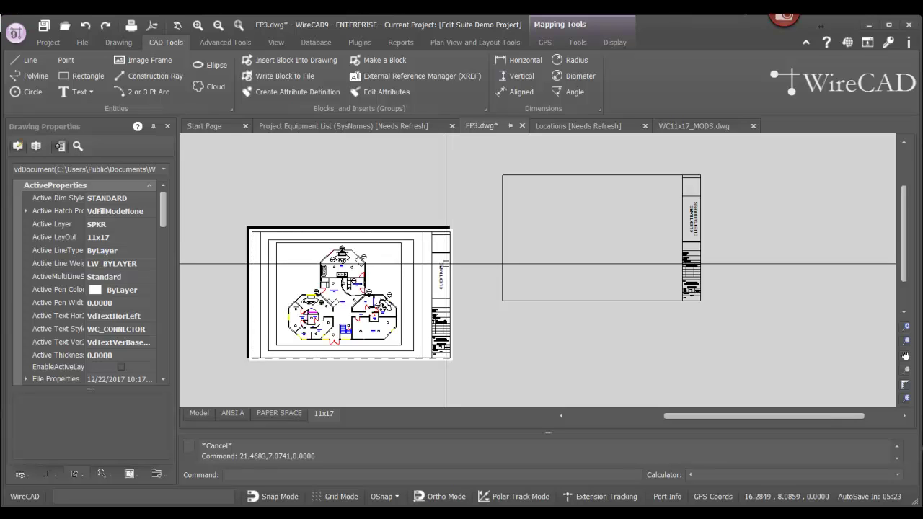
pyautogui.click(442, 299)
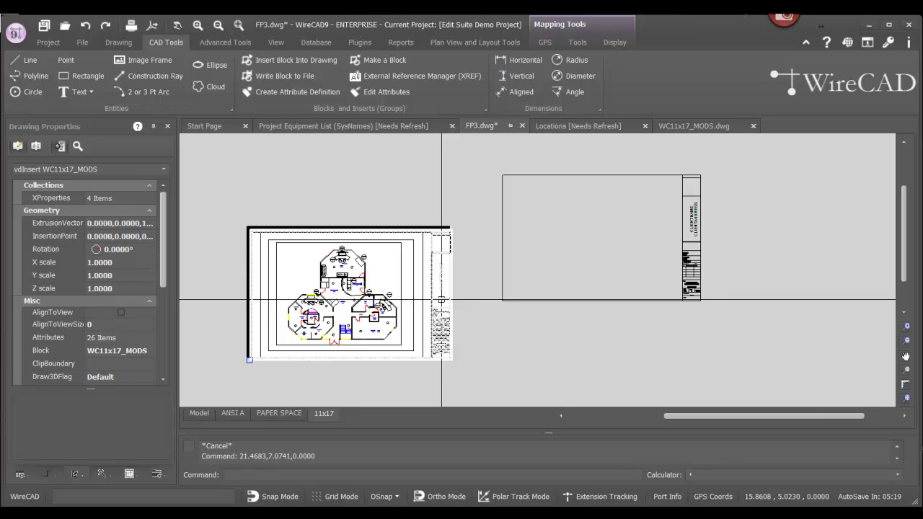
pyautogui.press('Delete')
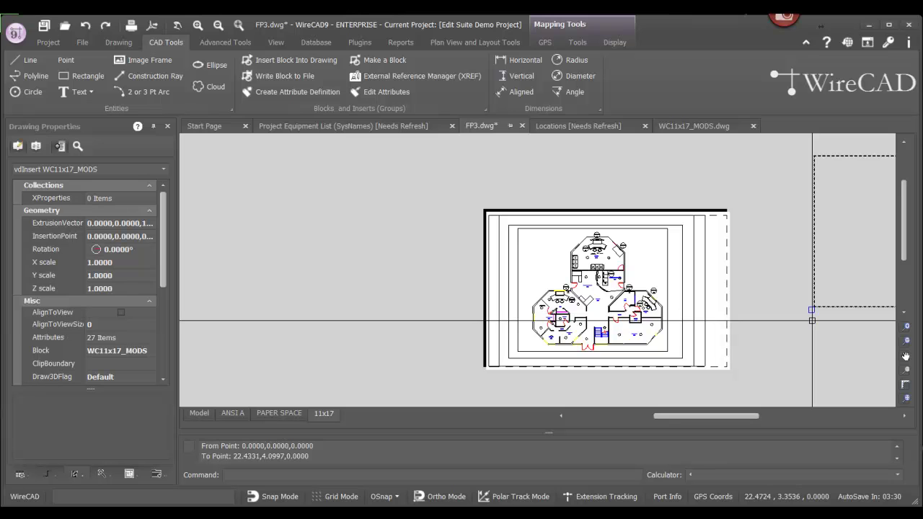
# Enable the insertion object snap and move the updated title block from its insertion point to 0,0
pyautogui.rightClick(825, 310)
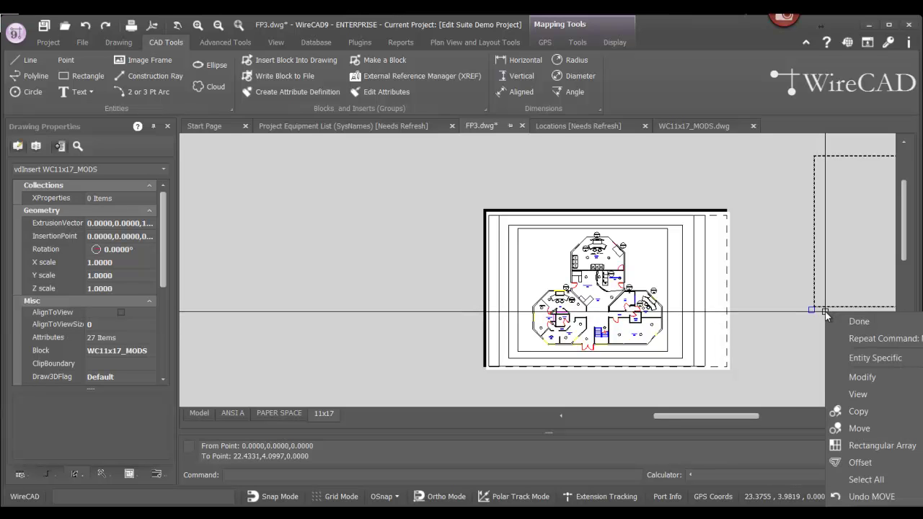
pyautogui.click(859, 428)
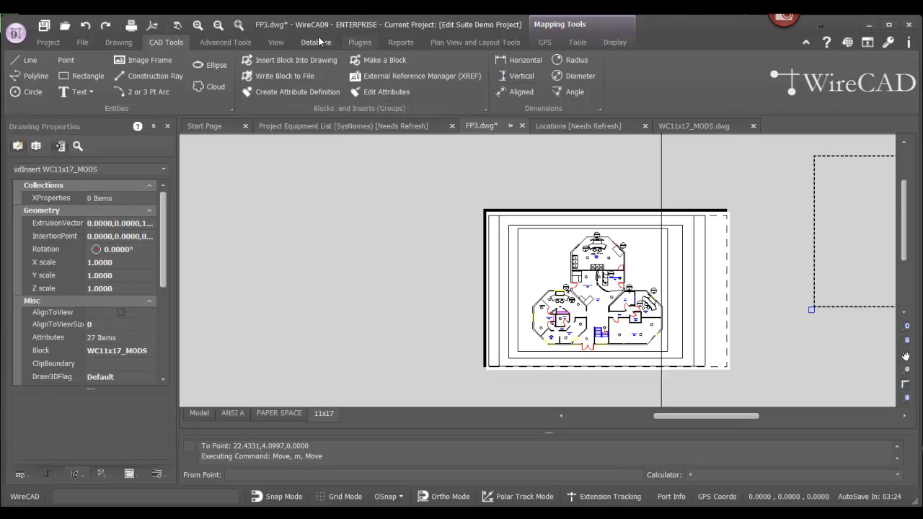
pyautogui.click(278, 39)
pyautogui.click(549, 76)
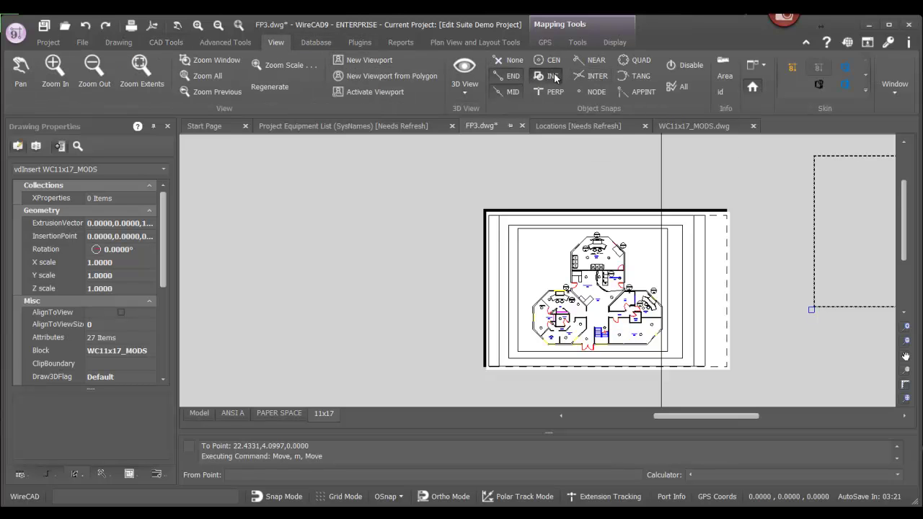
pyautogui.click(811, 310)
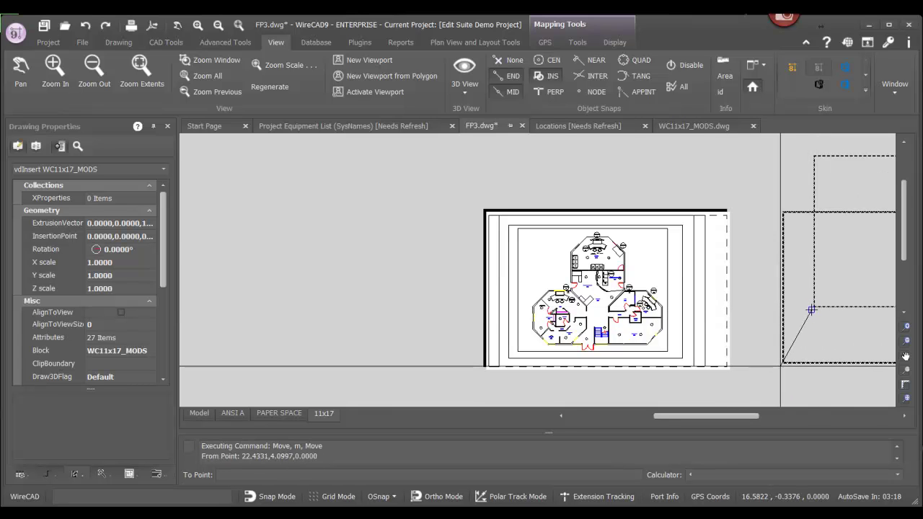
pyautogui.write('0,0')
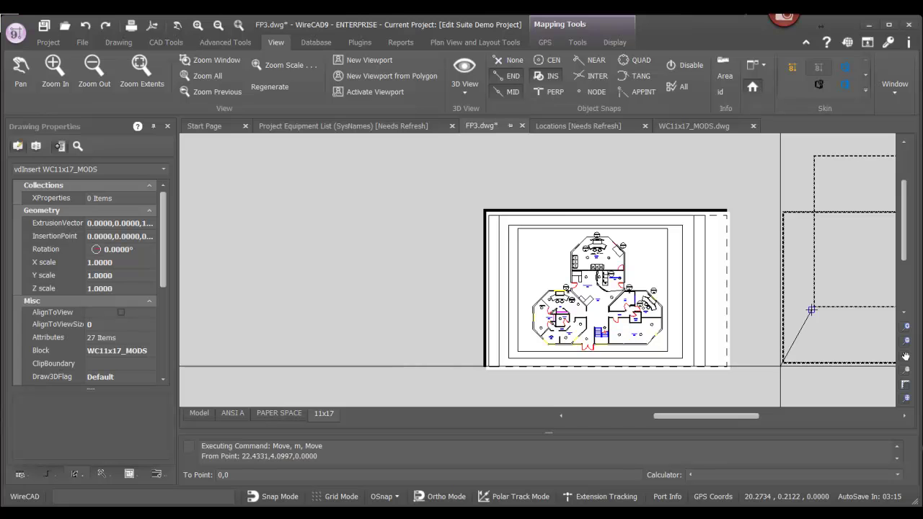
pyautogui.press('Return')
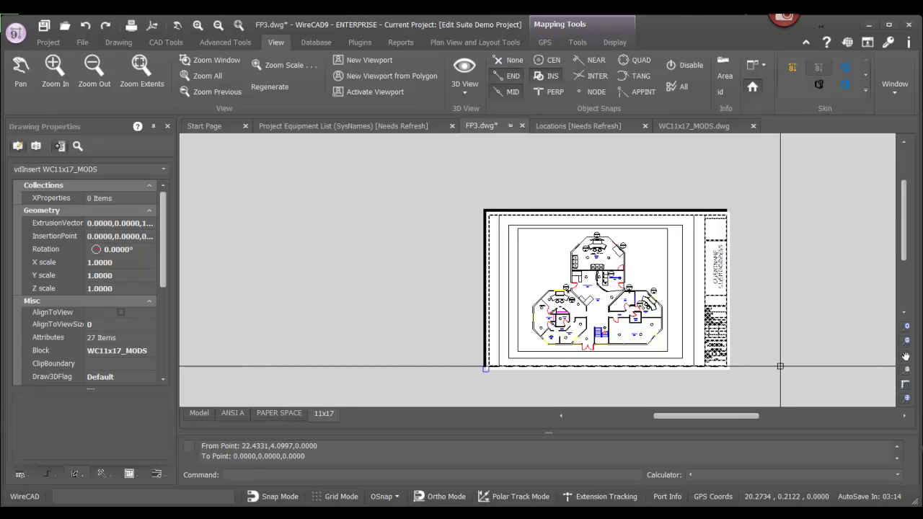
pyautogui.press('Escape')
# Review the attribute list of the title block on the 11x17 sheet, down to CLIENTNAME and CLIENTADDRESS, and close it without editing
pyautogui.scroll(3, 729, 280)
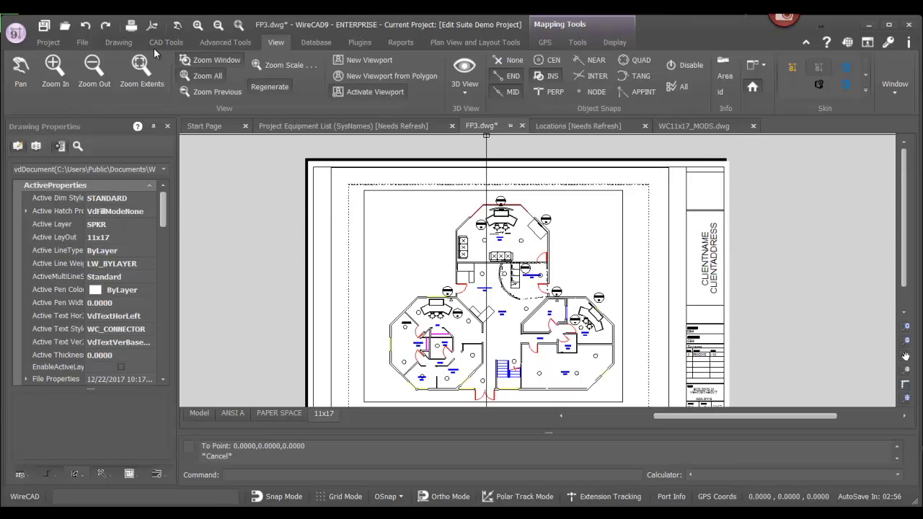
pyautogui.click(82, 42)
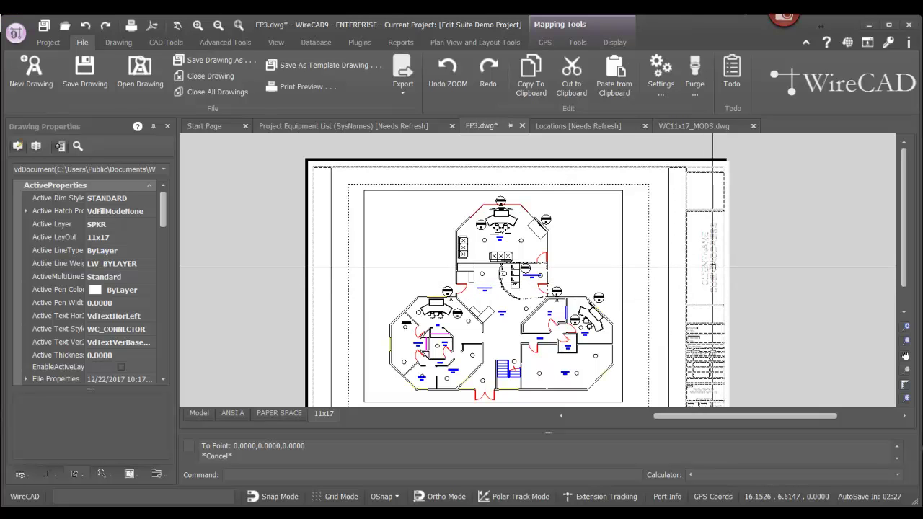
pyautogui.doubleClick(721, 288)
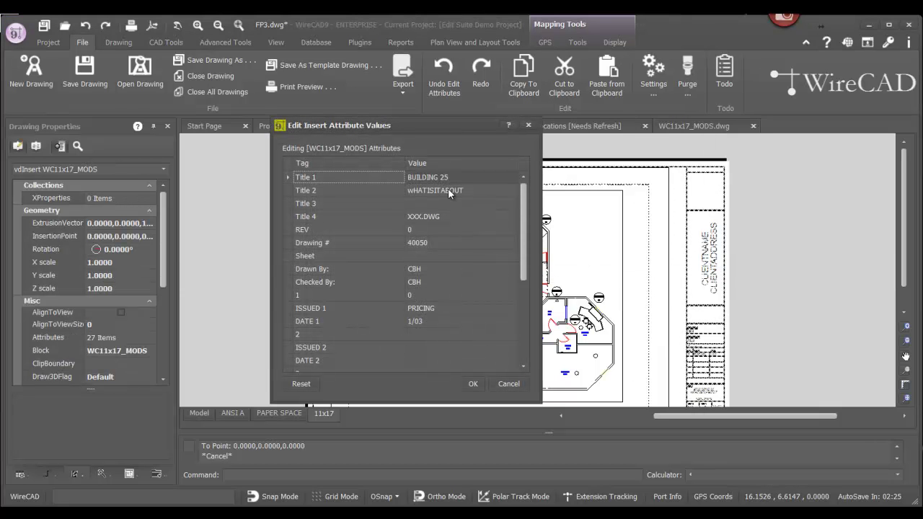
pyautogui.moveTo(523, 214); pyautogui.dragTo(525, 319)
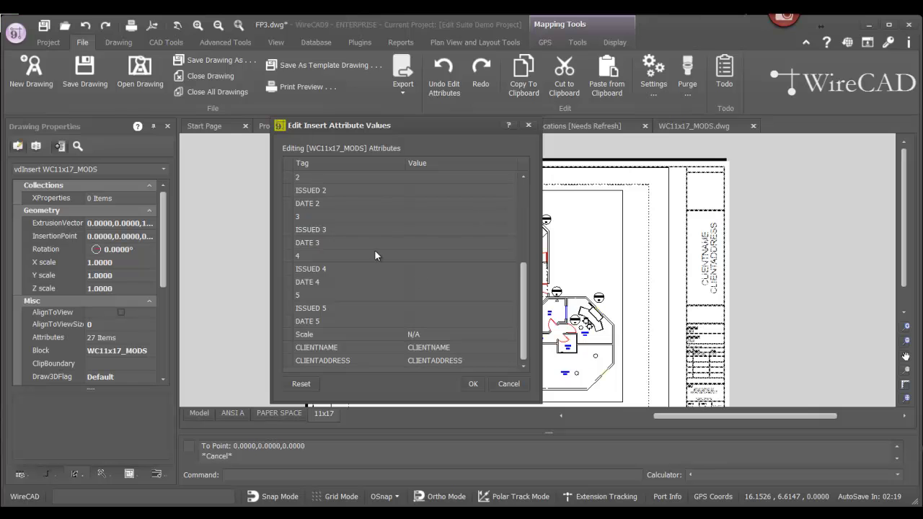
pyautogui.click(508, 384)
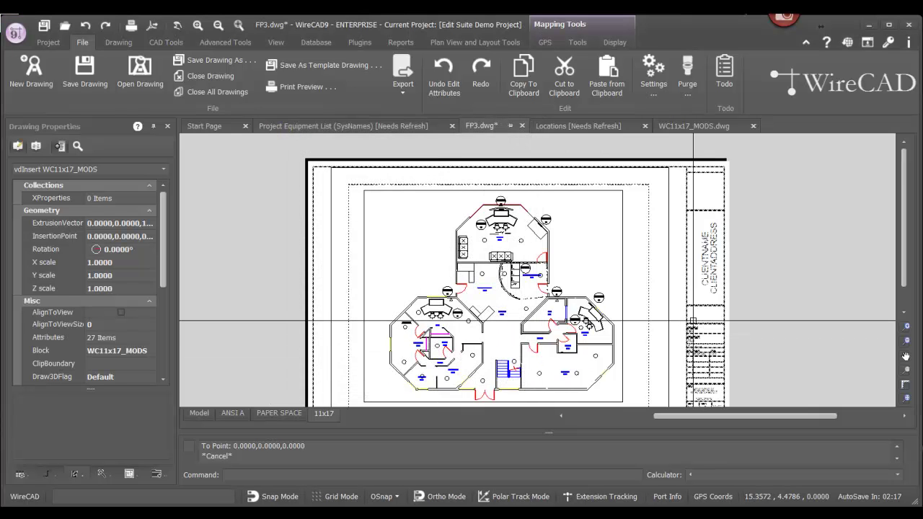
pyautogui.scroll(-2, 693, 320)
pyautogui.moveTo(694, 320); pyautogui.dragTo(644, 286, button='middle')
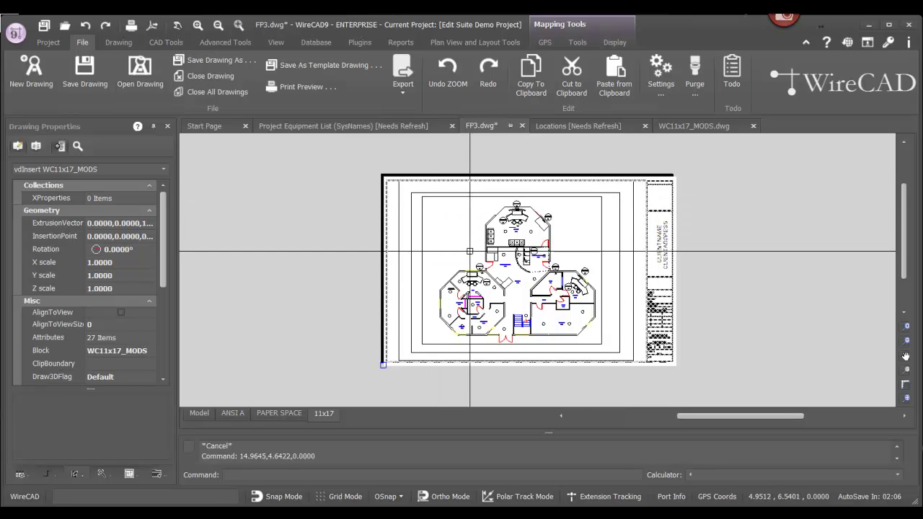
pyautogui.scroll(3, 686, 302)
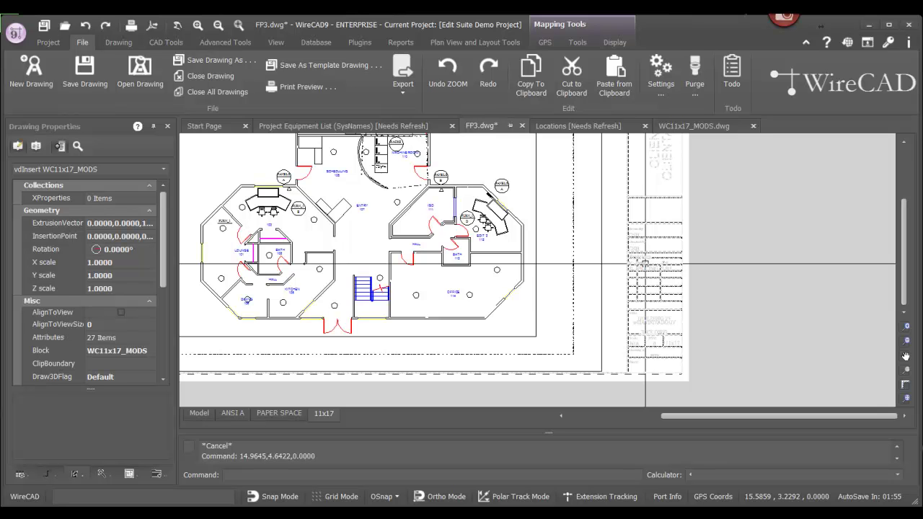
pyautogui.scroll(-3, 646, 264)
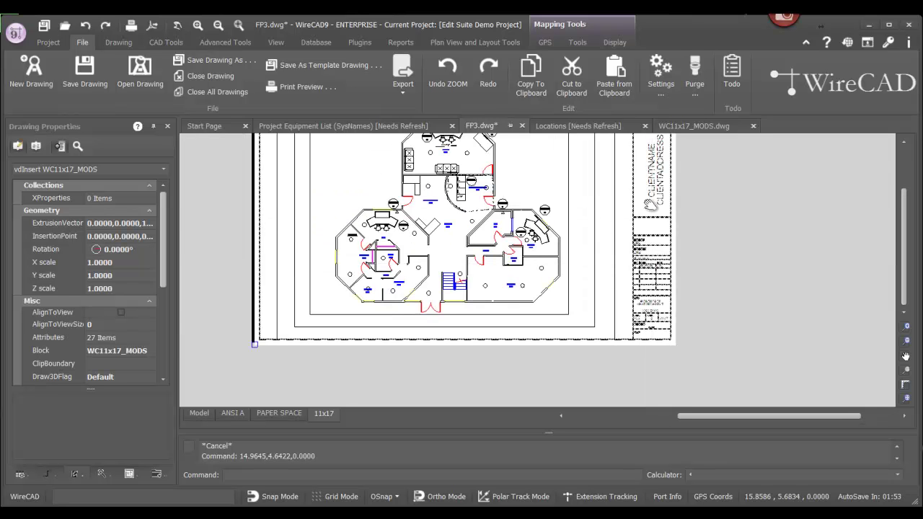
pyautogui.moveTo(651, 206); pyautogui.dragTo(651, 246, button='middle')
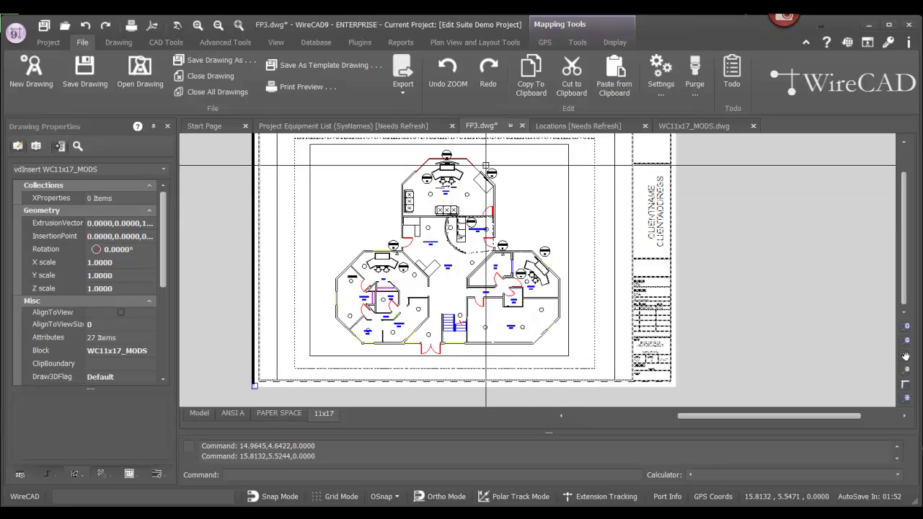
pyautogui.click(359, 42)
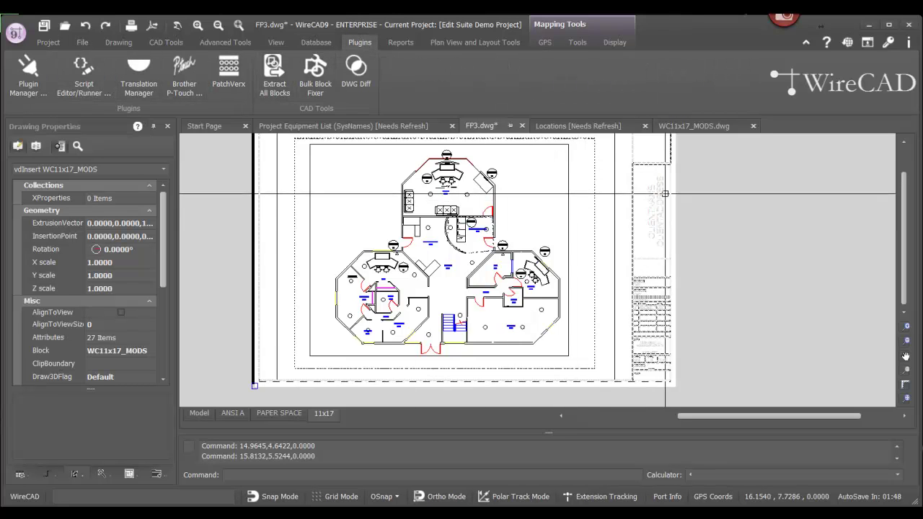
pyautogui.scroll(-2, 687, 197)
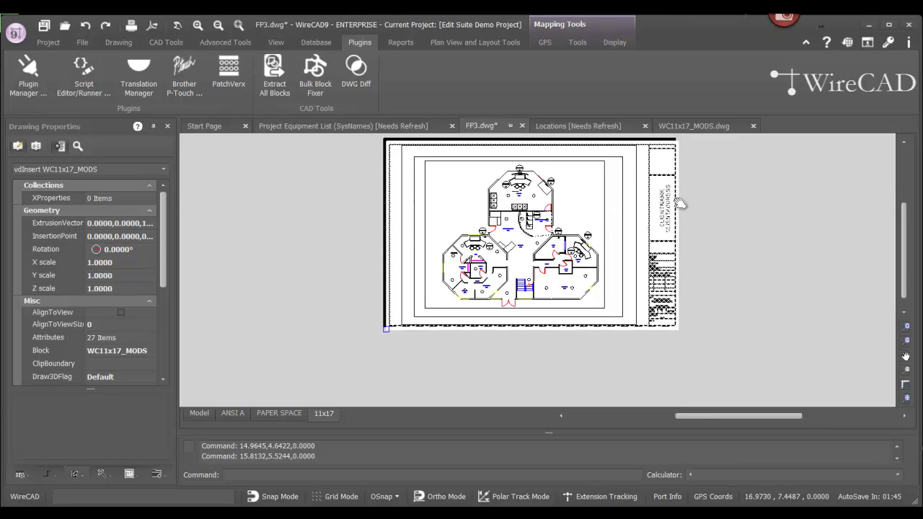